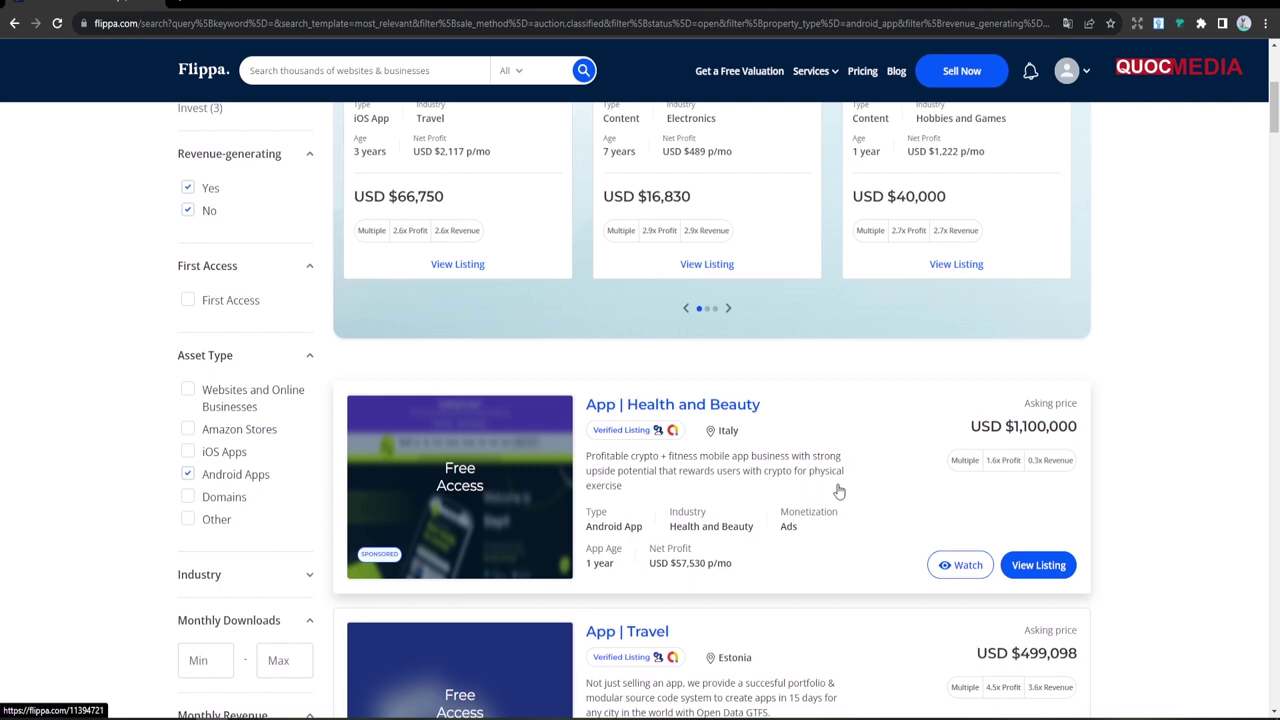
Step: Examine the Android app listings for sale, comparing their asking prices, net profit, industry, app age and monetization
{"action": "scroll", "coordinate": [839, 491], "scroll_direction": "down", "scroll_amount": 1}
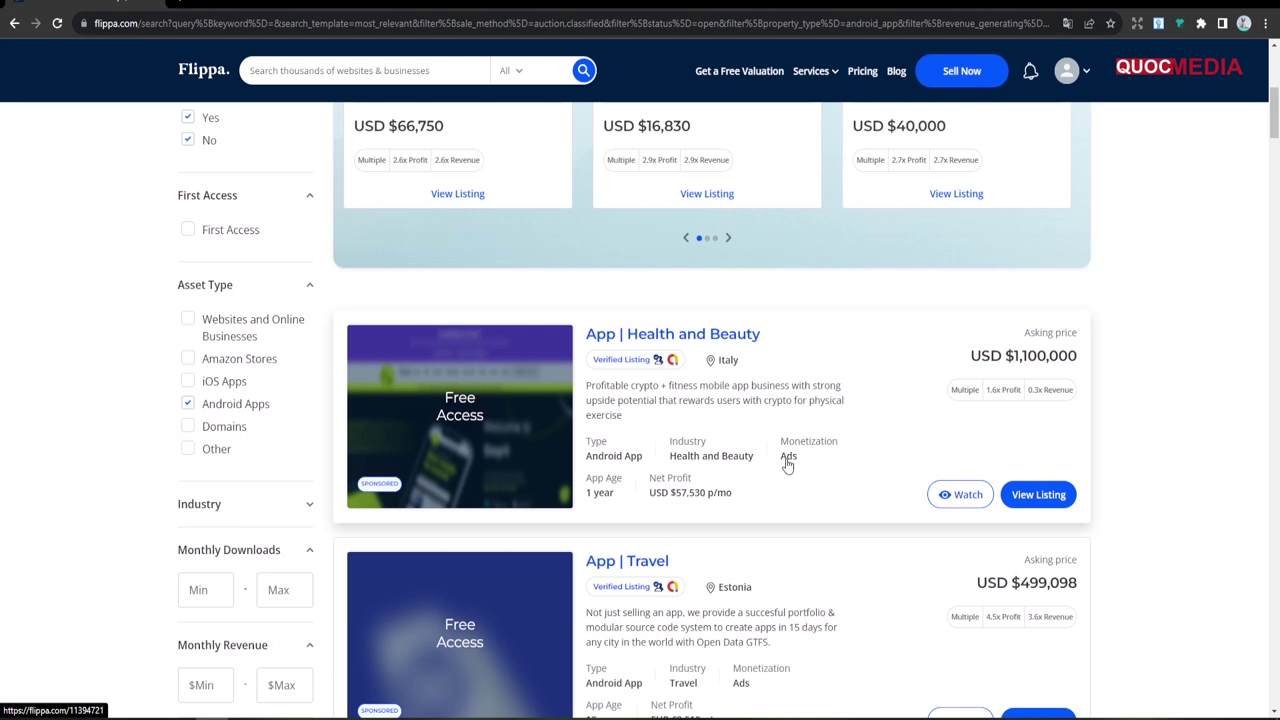
{"action": "scroll", "coordinate": [786, 463], "scroll_direction": "up", "scroll_amount": 1}
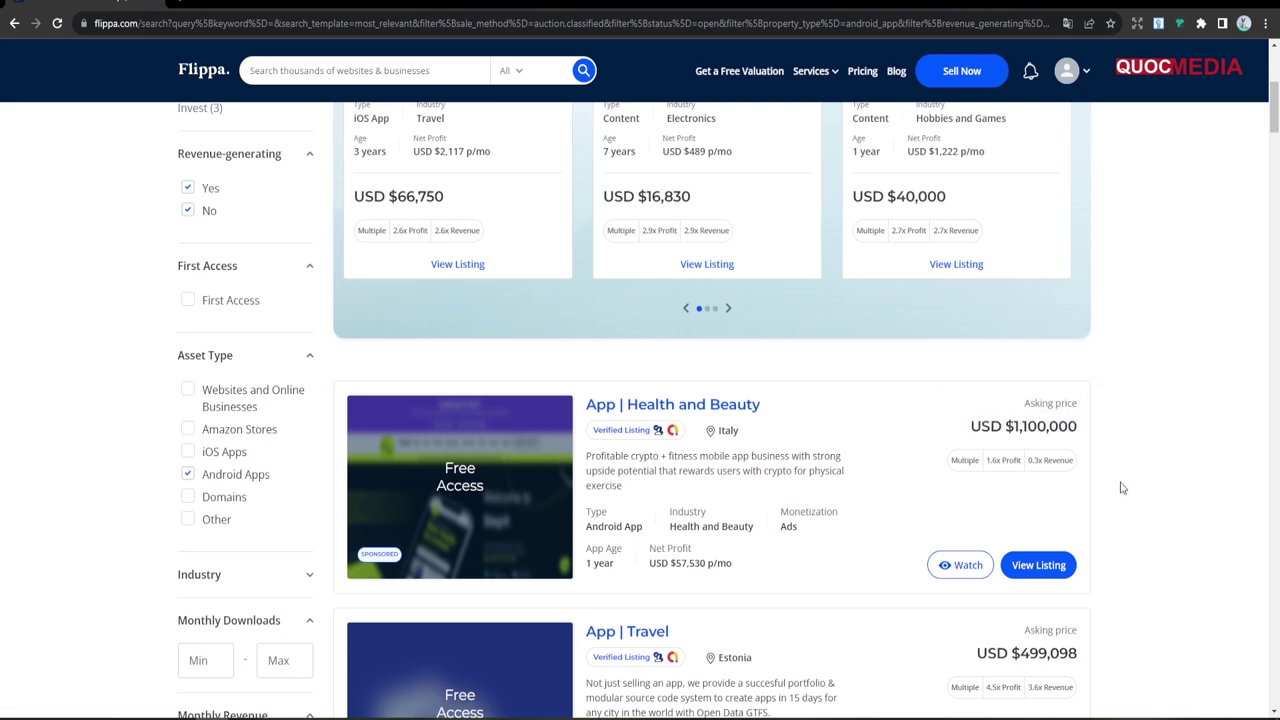
{"action": "scroll", "coordinate": [1121, 486], "scroll_direction": "down", "scroll_amount": 3}
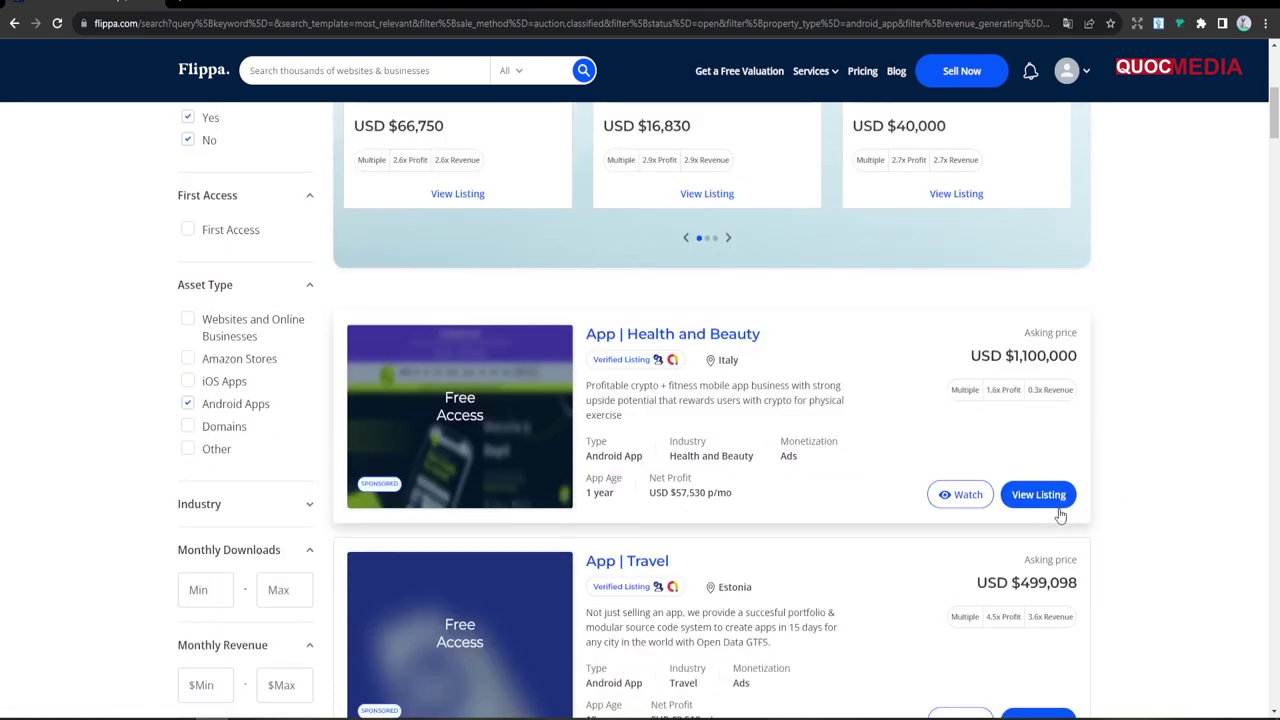
{"action": "scroll", "coordinate": [1060, 513], "scroll_direction": "down", "scroll_amount": 2}
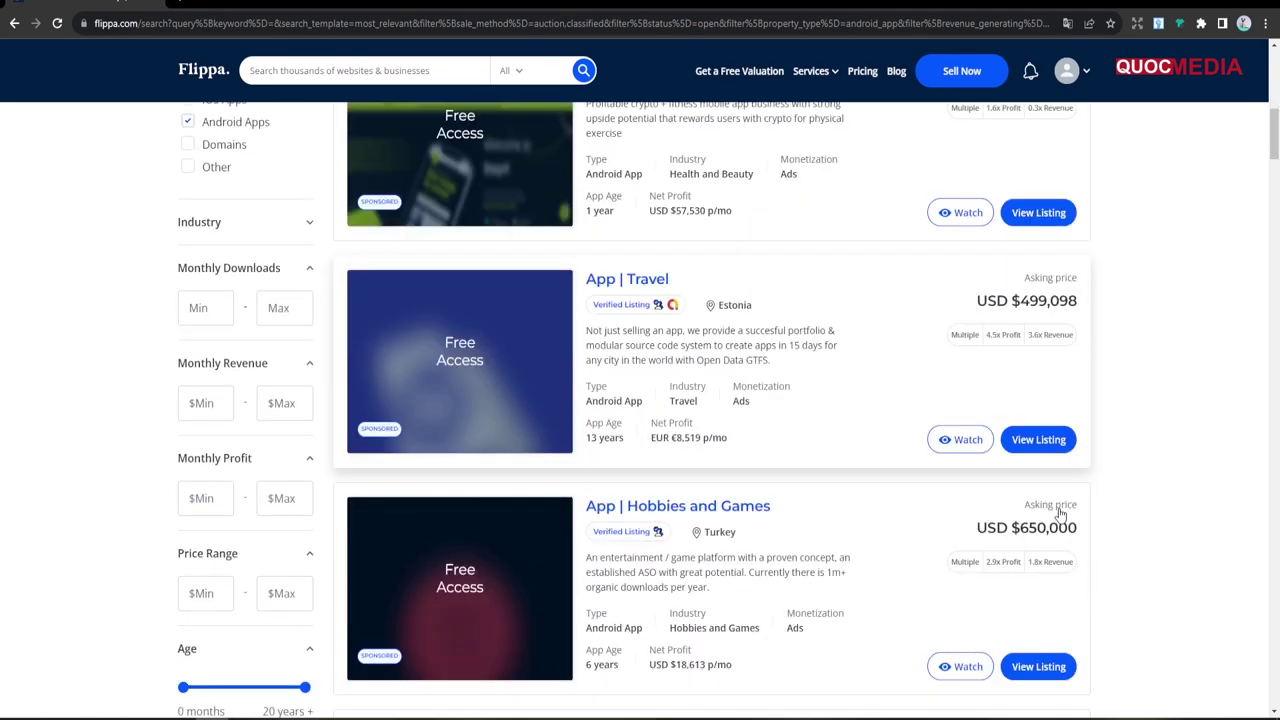
{"action": "scroll", "coordinate": [880, 530], "scroll_direction": "down", "scroll_amount": 2}
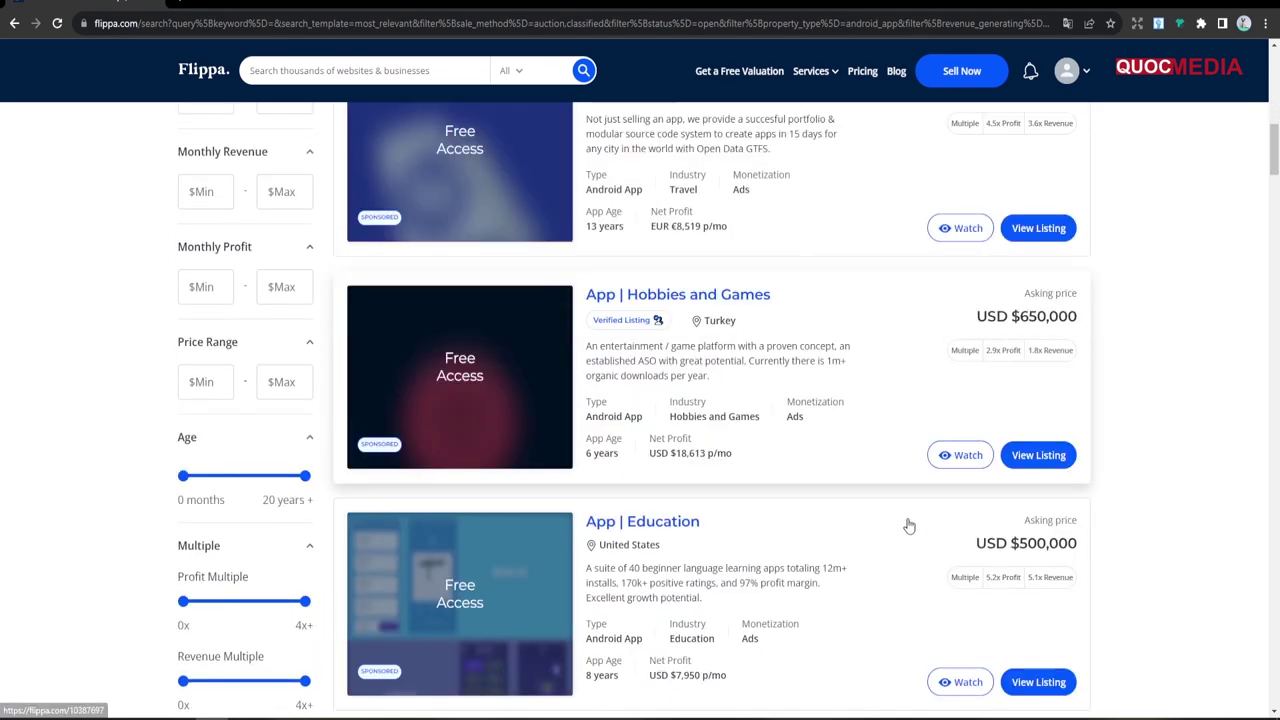
{"action": "scroll", "coordinate": [792, 518], "scroll_direction": "down", "scroll_amount": 2}
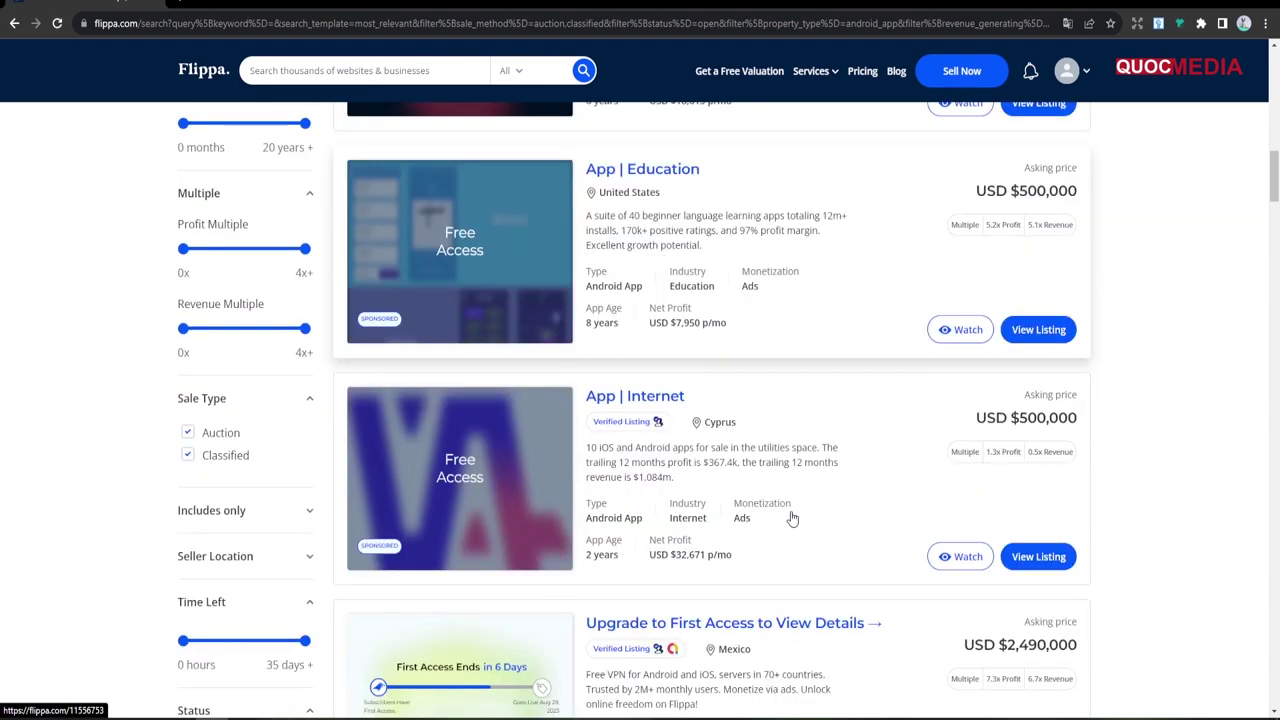
{"action": "scroll", "coordinate": [792, 518], "scroll_direction": "down", "scroll_amount": 2}
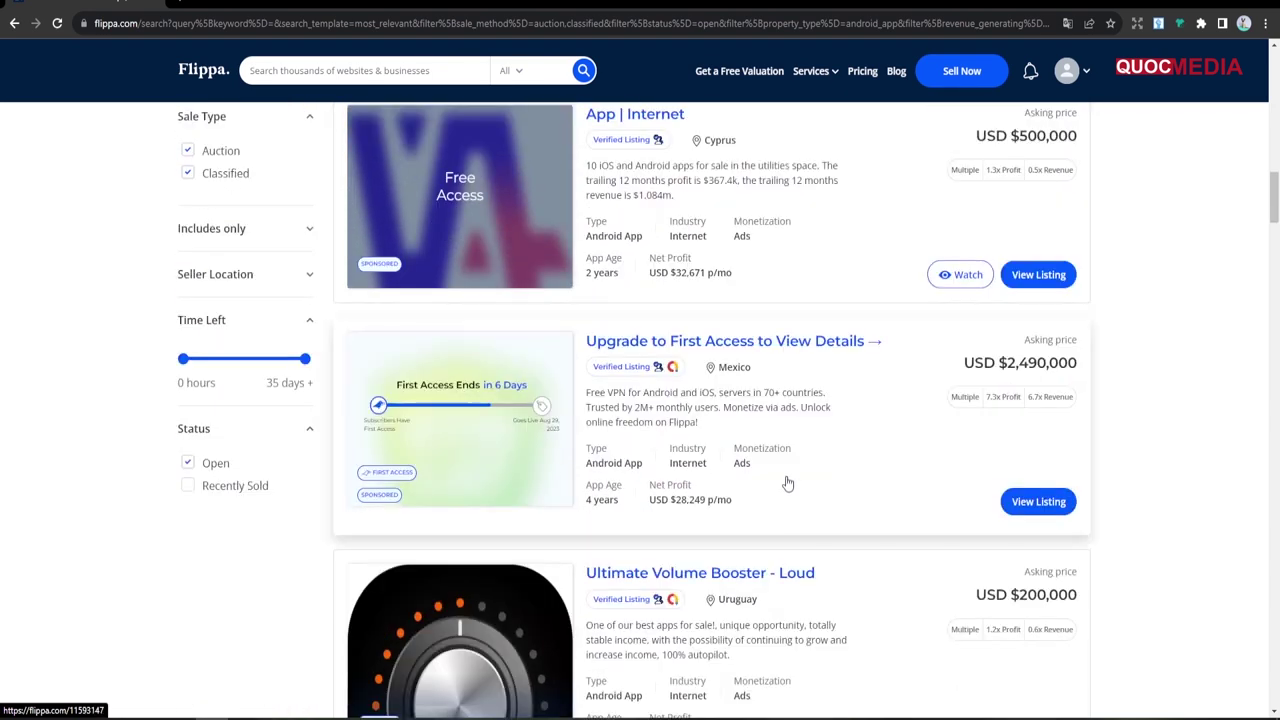
{"action": "scroll", "coordinate": [766, 445], "scroll_direction": "down", "scroll_amount": 2}
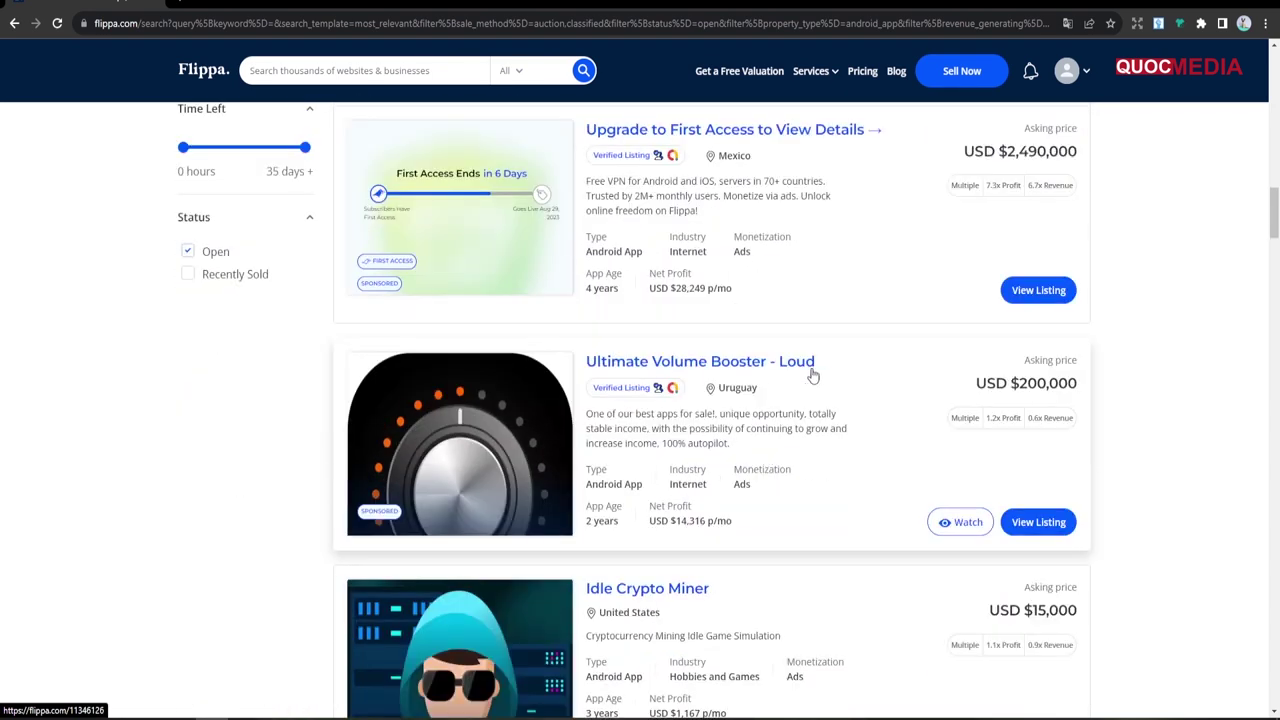
{"action": "scroll", "coordinate": [855, 518], "scroll_direction": "down", "scroll_amount": 2}
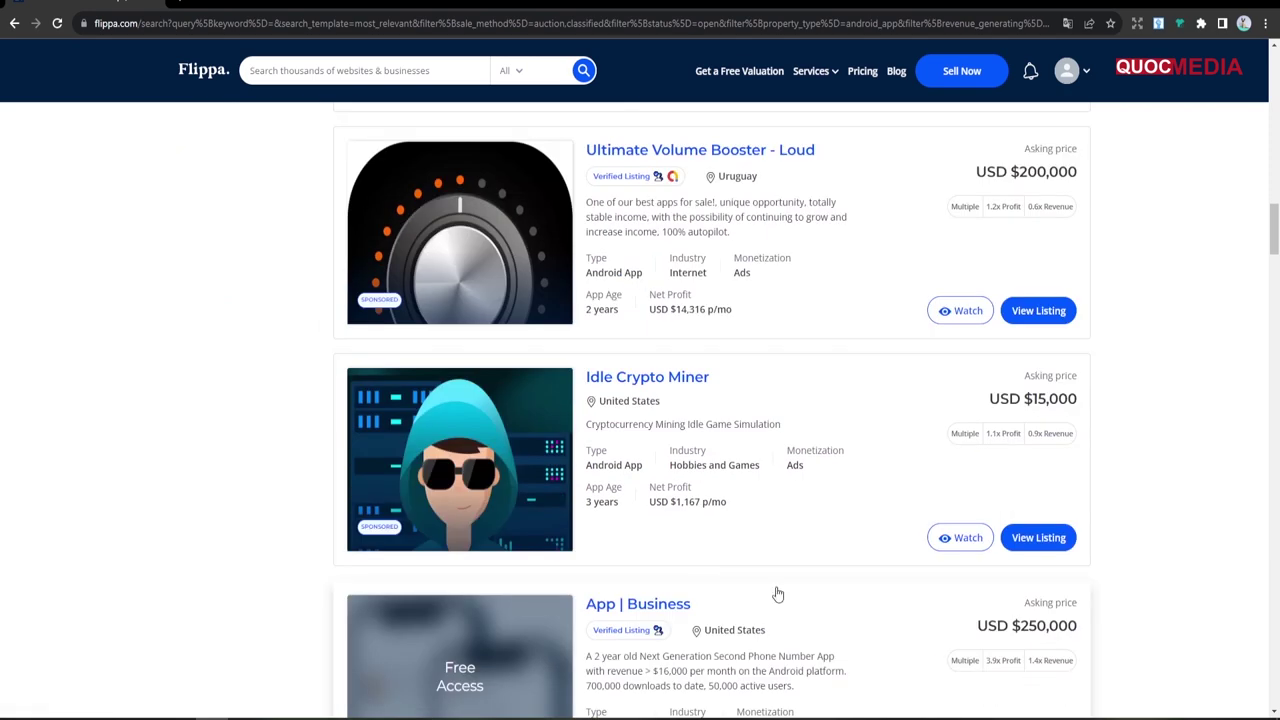
{"action": "scroll", "coordinate": [849, 591], "scroll_direction": "down", "scroll_amount": 3}
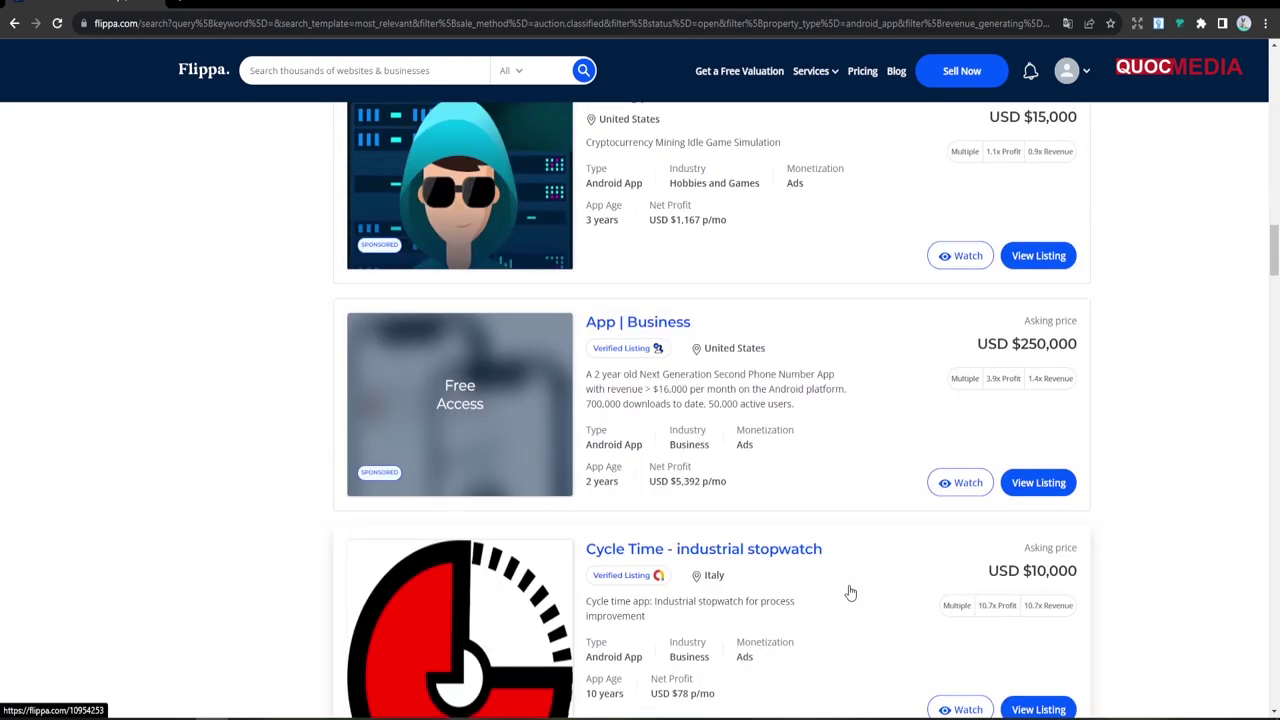
{"action": "scroll", "coordinate": [849, 593], "scroll_direction": "down", "scroll_amount": 1}
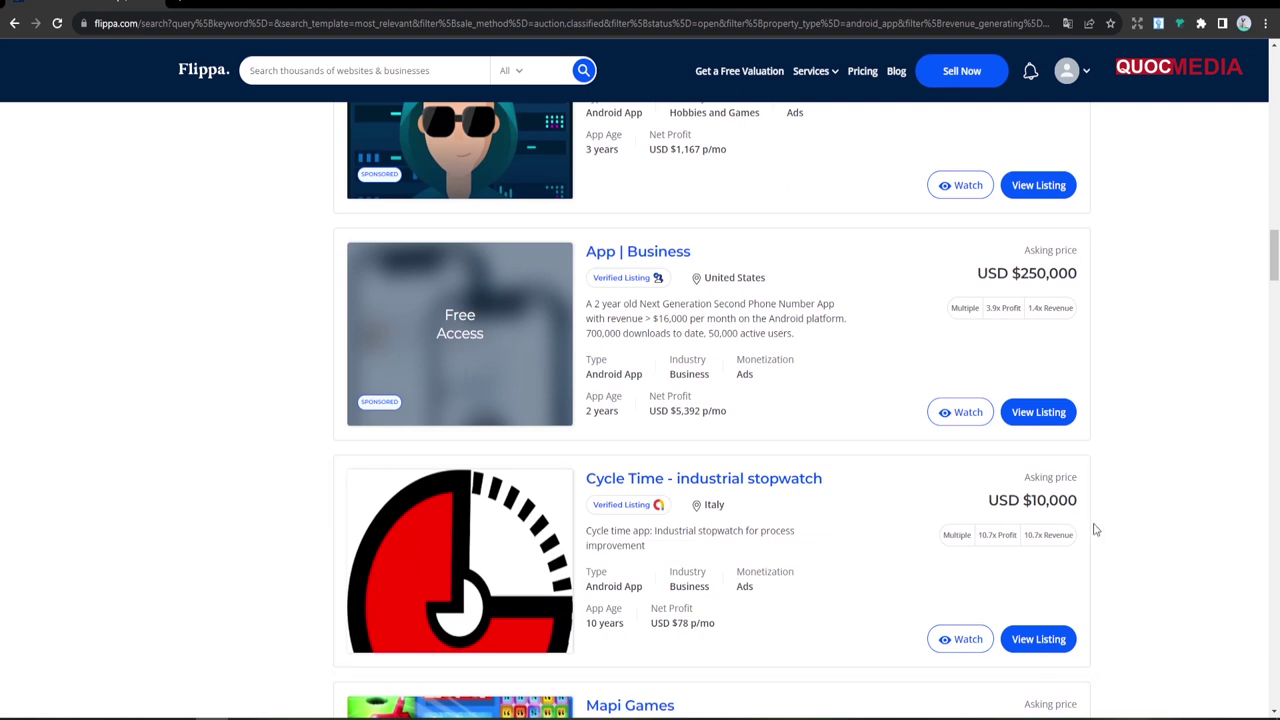
{"action": "scroll", "coordinate": [1095, 535], "scroll_direction": "down", "scroll_amount": 2}
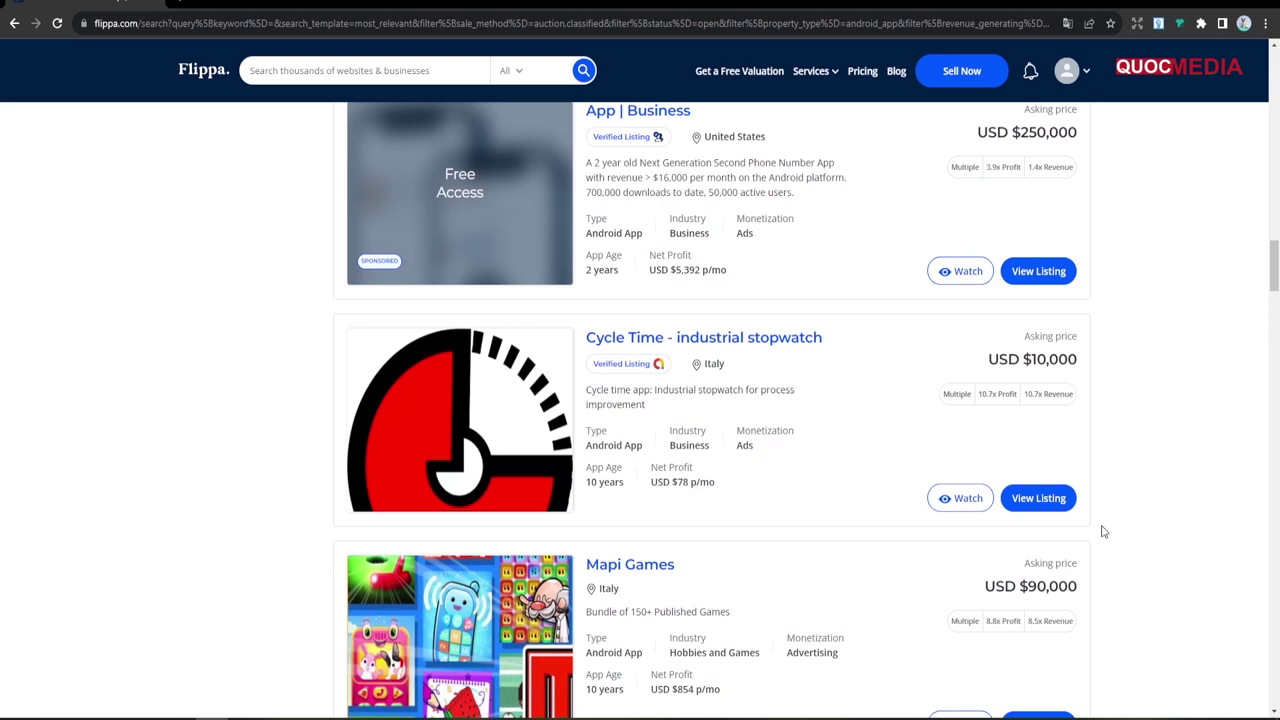
{"action": "scroll", "coordinate": [1104, 535], "scroll_direction": "down", "scroll_amount": 3}
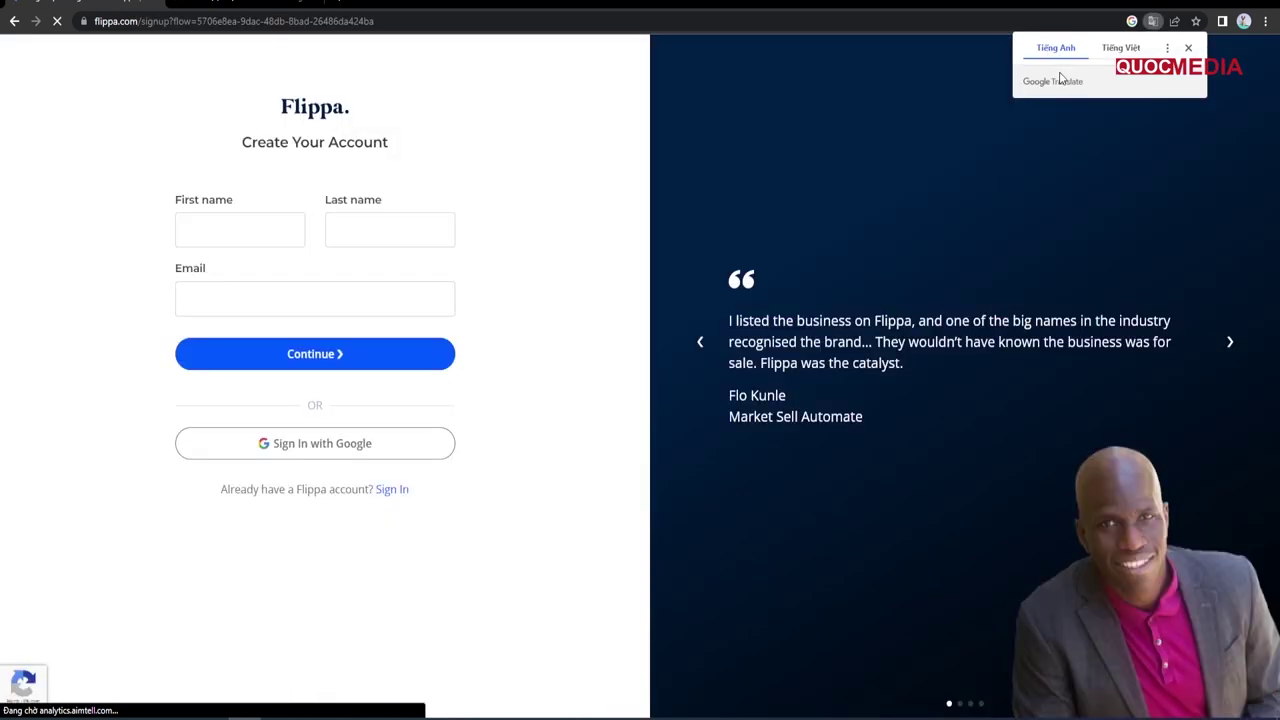
Step: Submit the sign-up form with first name, last name and e-mail, and pass the verification by selecting all four tractor images
{"action": "left_click", "coordinate": [256, 222]}
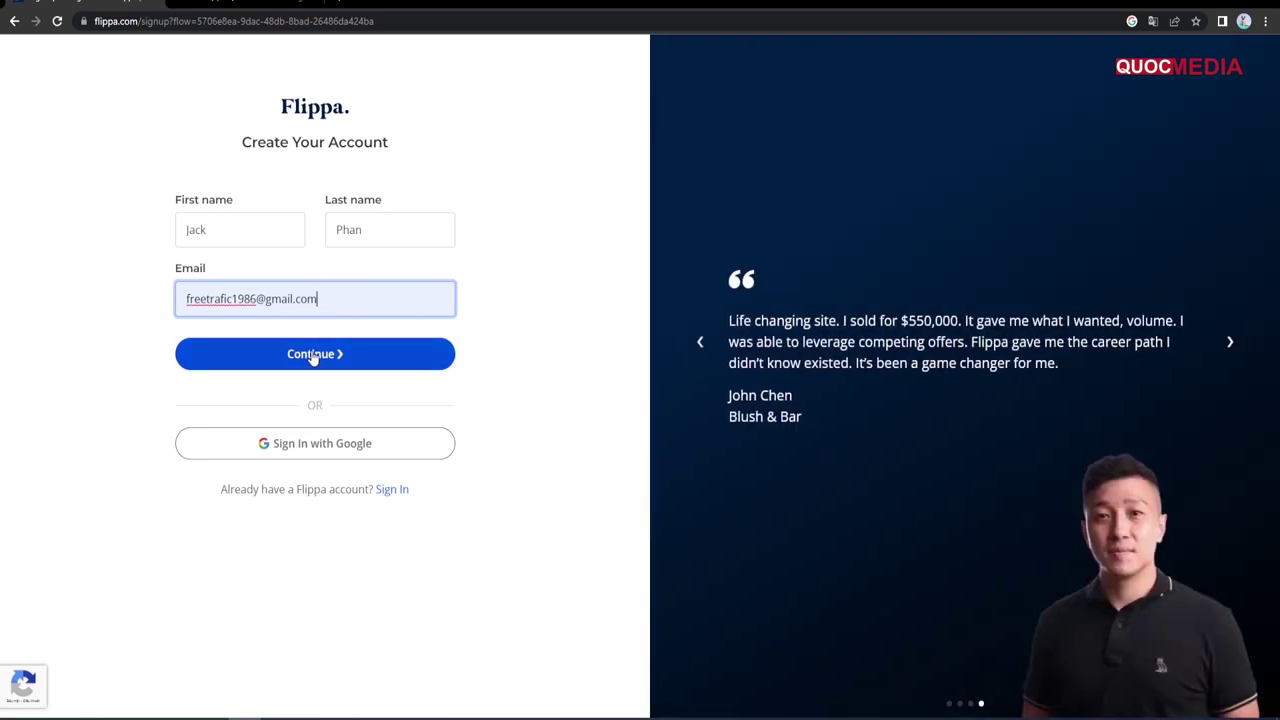
{"action": "left_click", "coordinate": [313, 357]}
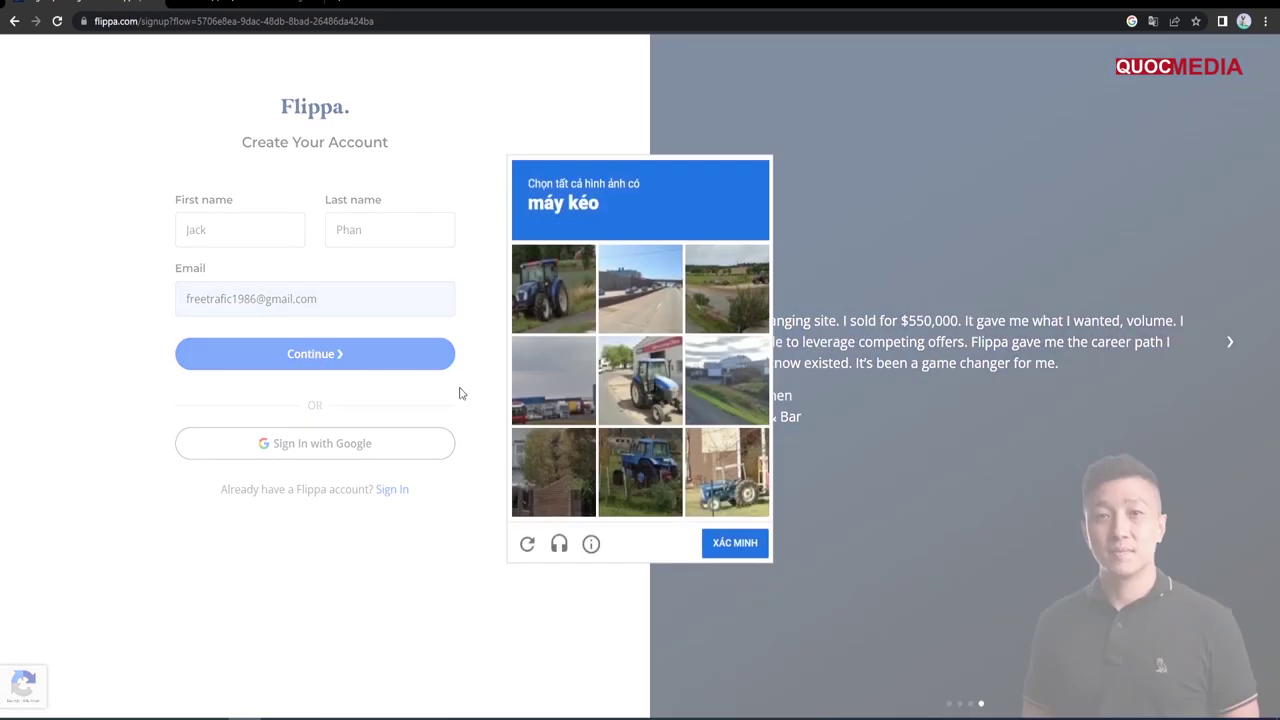
{"action": "left_click", "coordinate": [553, 283]}
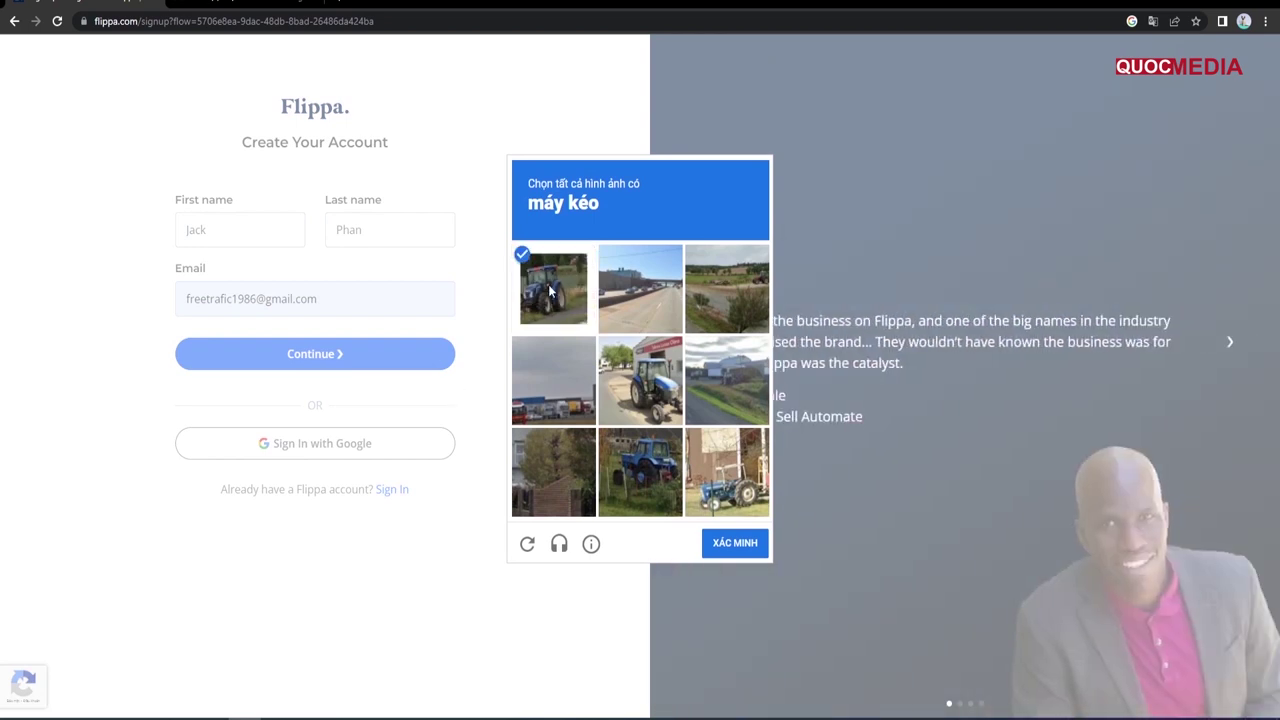
{"action": "left_click", "coordinate": [627, 400]}
{"action": "left_click", "coordinate": [645, 467]}
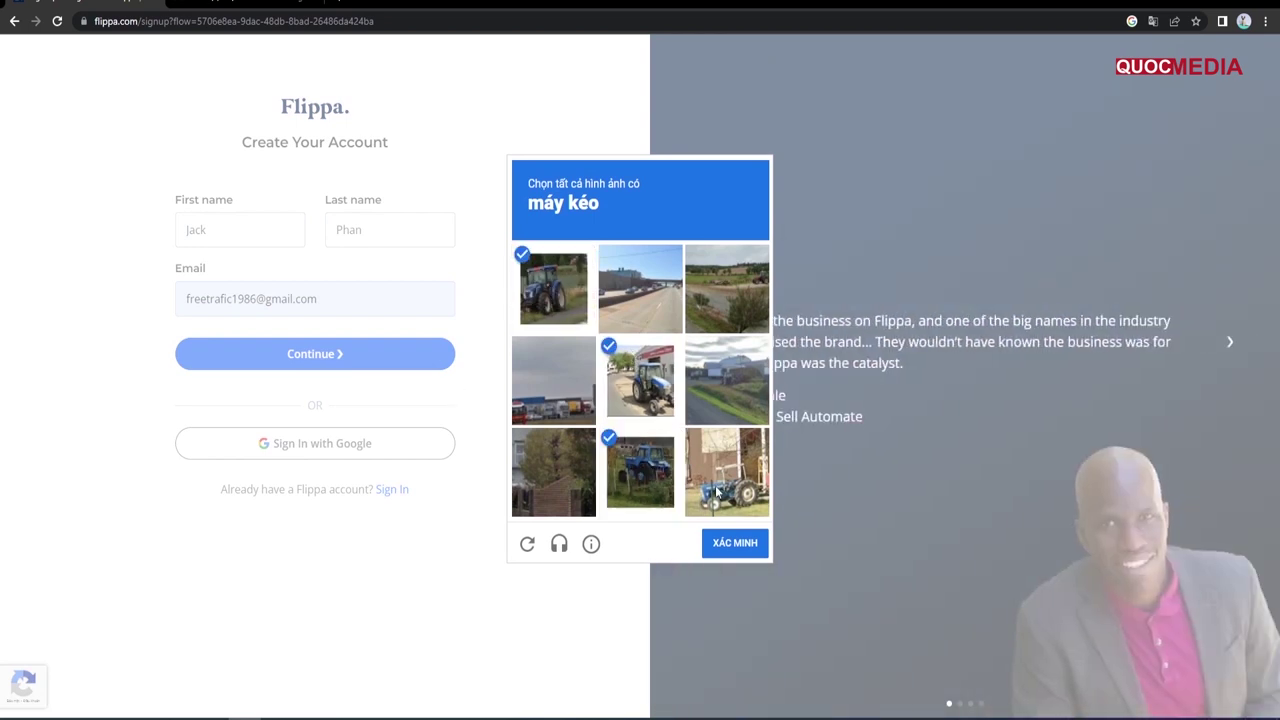
{"action": "left_click", "coordinate": [718, 492]}
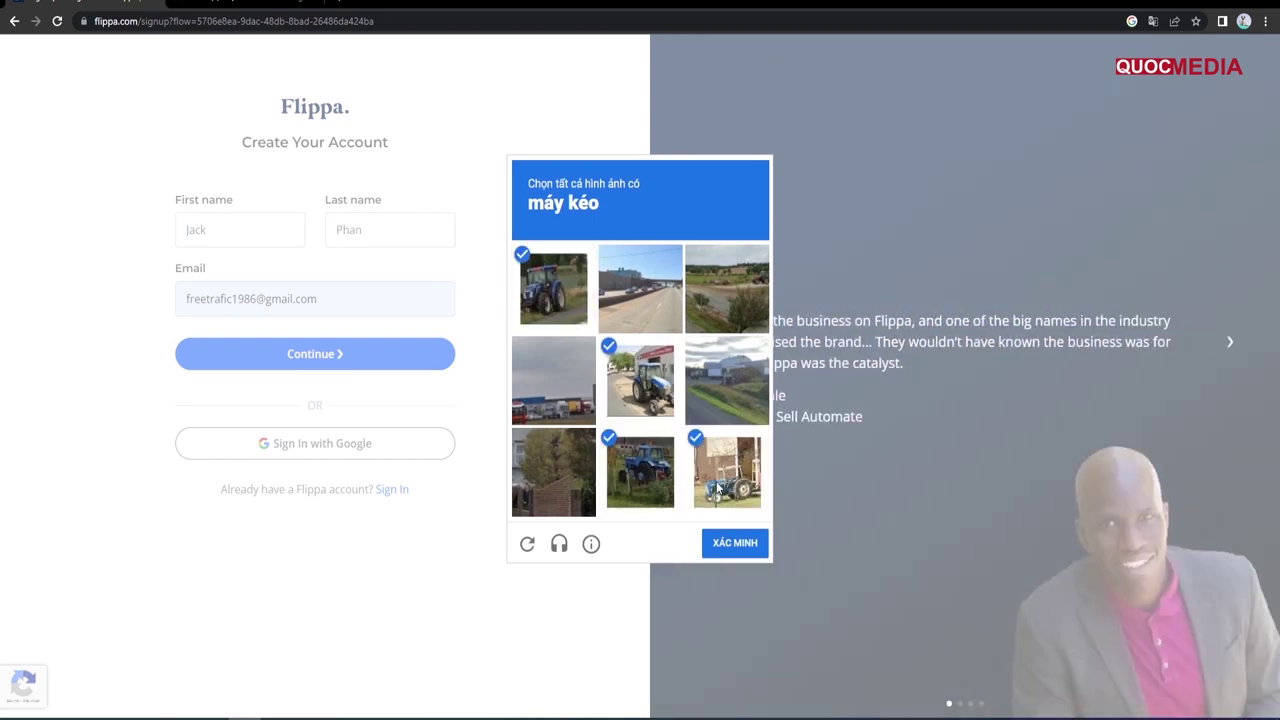
{"action": "left_click", "coordinate": [735, 543]}
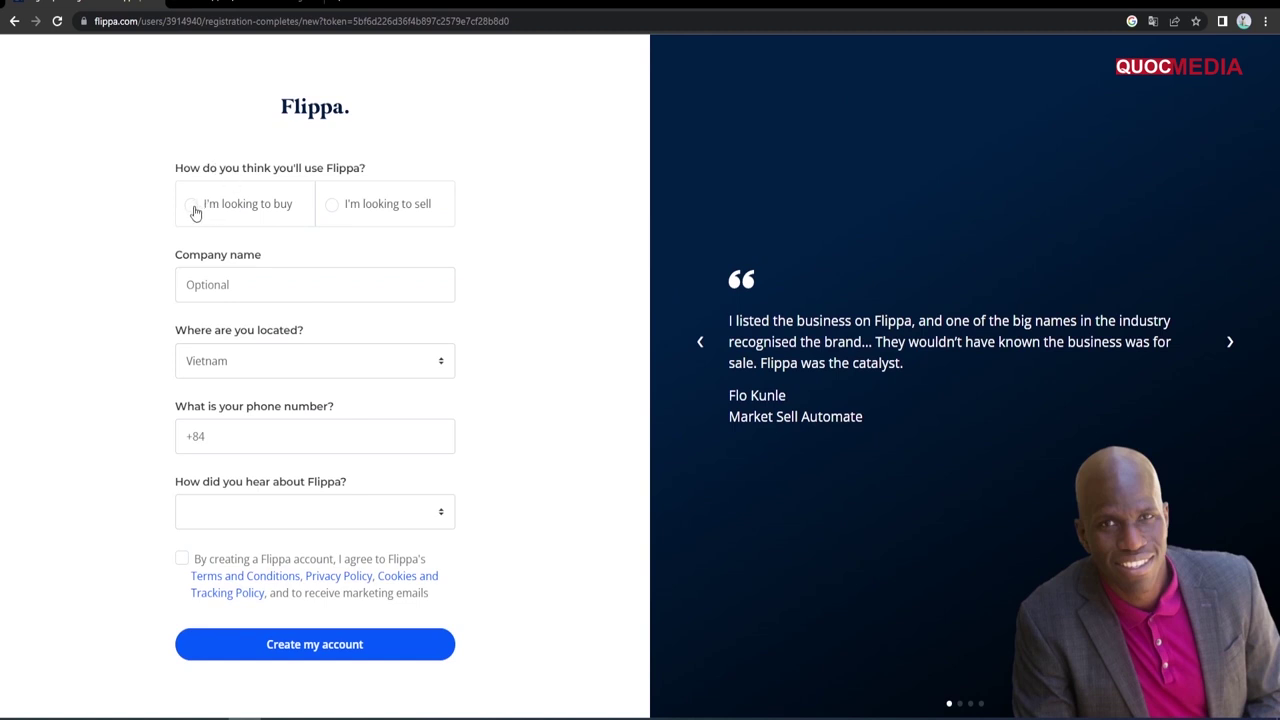
Step: Create the account as a buyer with the phone number filled in, Friend as the referral source and the terms accepted
{"action": "left_click", "coordinate": [192, 207]}
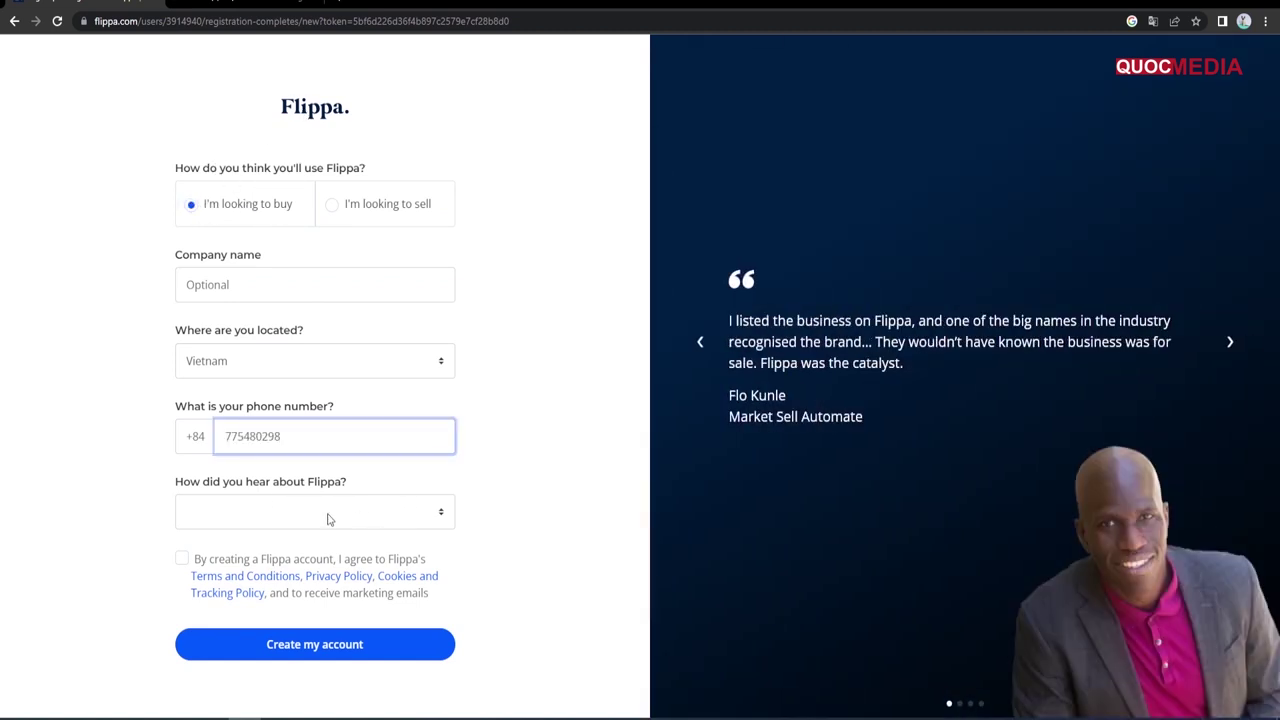
{"action": "left_click", "coordinate": [284, 515]}
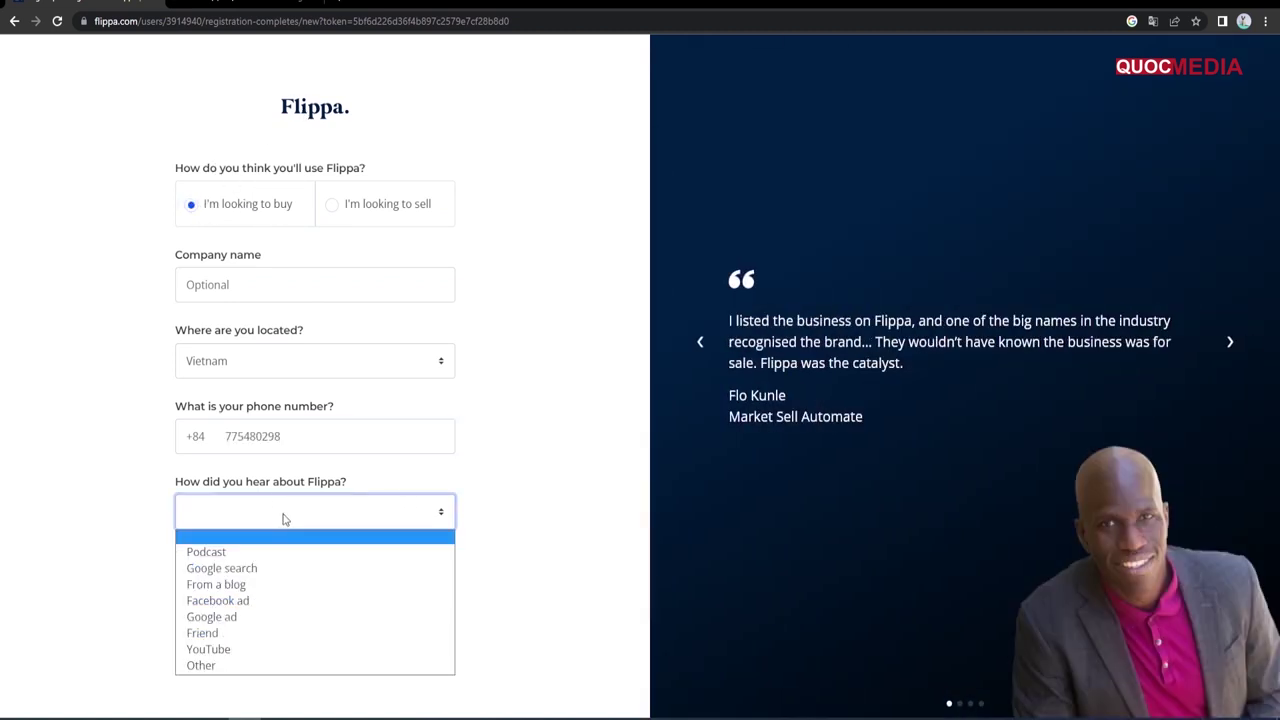
{"action": "left_click", "coordinate": [203, 633]}
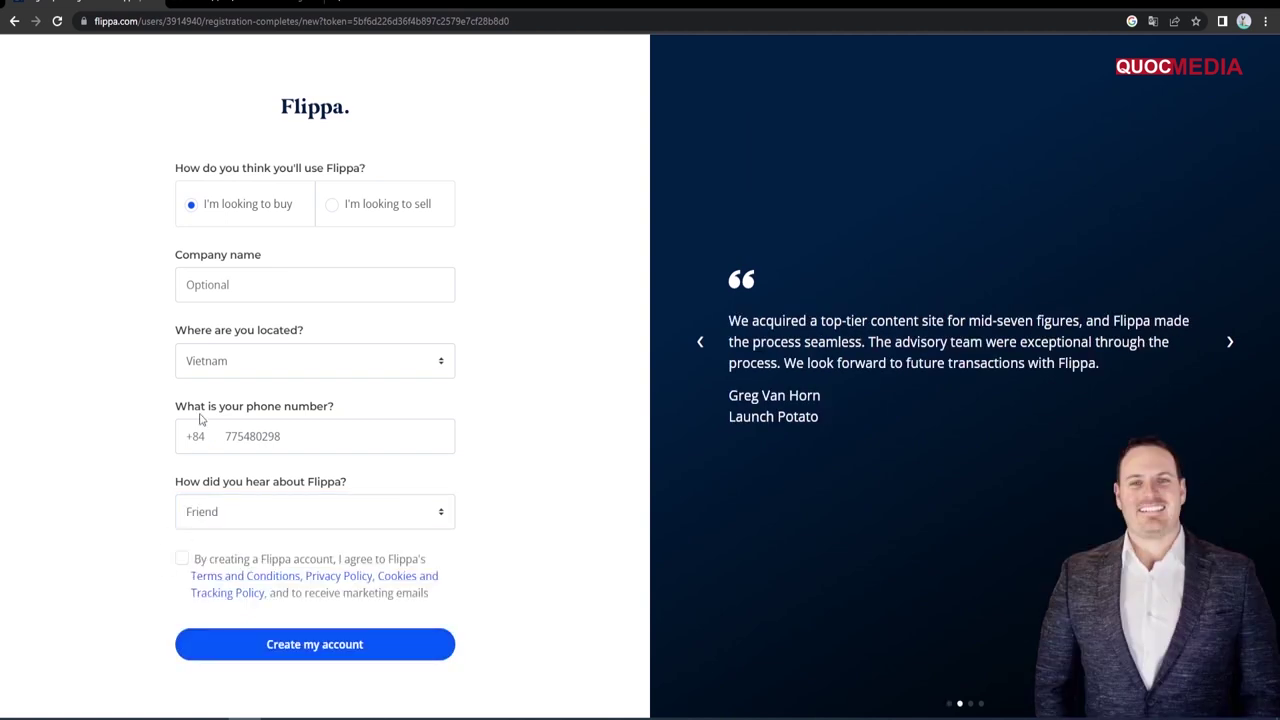
{"action": "left_click", "coordinate": [186, 562]}
{"action": "left_click", "coordinate": [334, 645]}
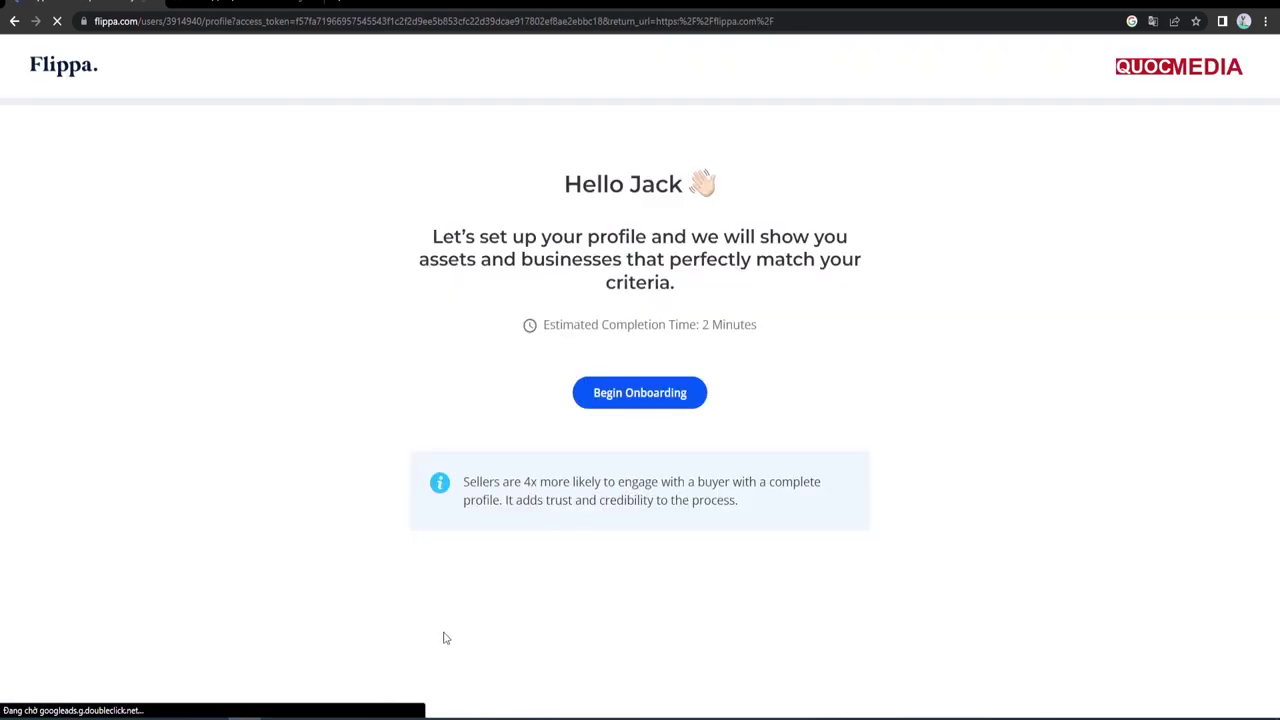
Step: Begin onboarding and submit the full-time entrepreneurial venture reason, answering Yes to considering investing and to being an accredited investor
{"action": "left_click", "coordinate": [656, 401]}
{"action": "left_click", "coordinate": [832, 556]}
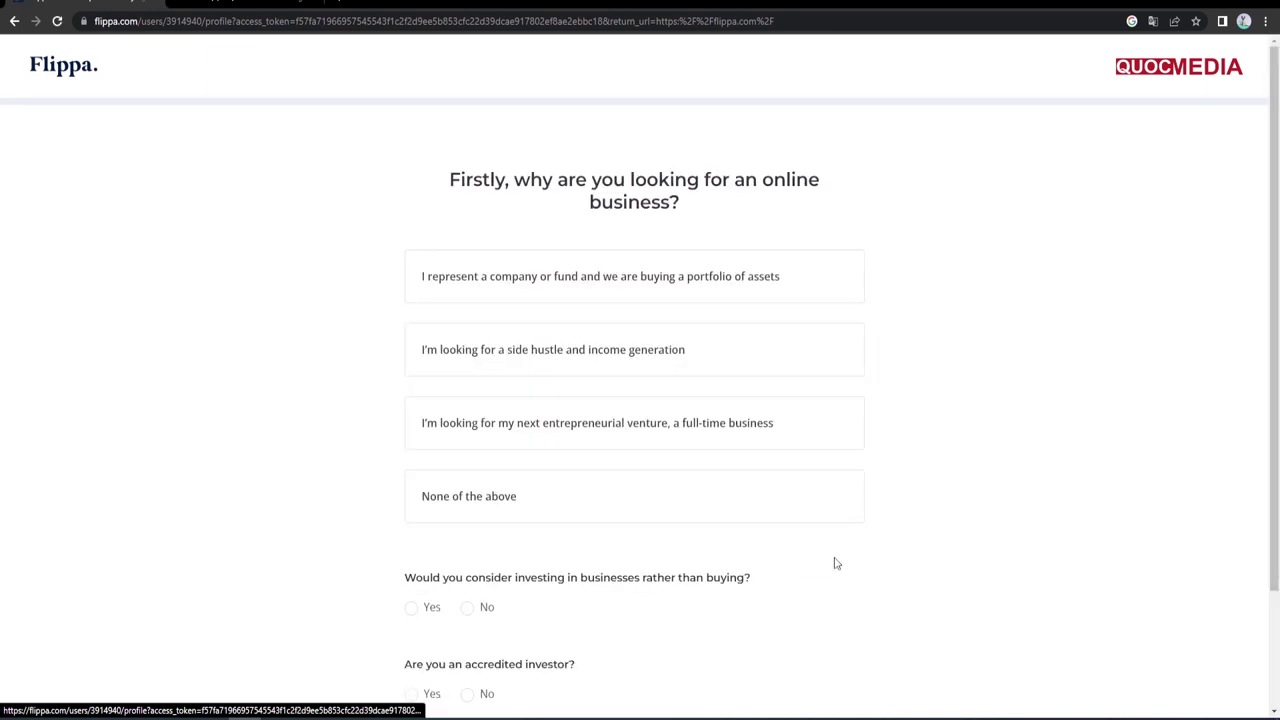
{"action": "left_click", "coordinate": [620, 423]}
{"action": "scroll", "coordinate": [560, 440], "scroll_direction": "down", "scroll_amount": 2}
{"action": "left_click", "coordinate": [411, 466]}
{"action": "left_click", "coordinate": [411, 553]}
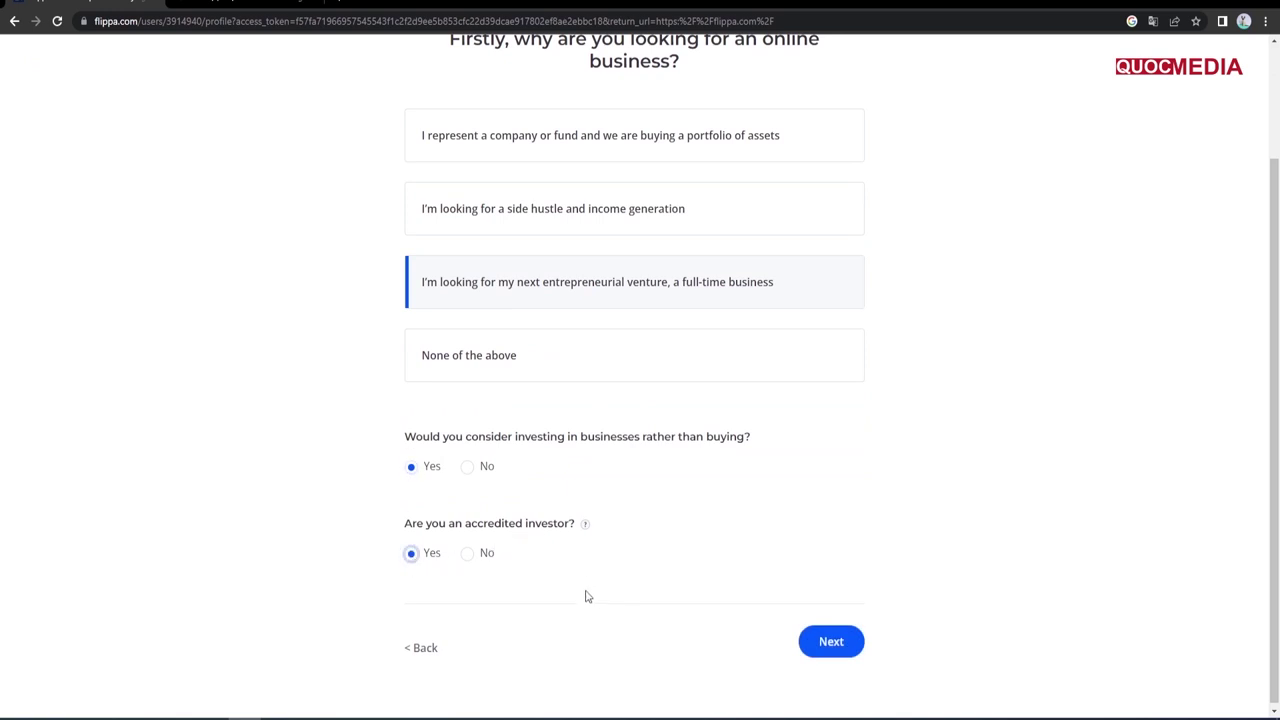
{"action": "left_click", "coordinate": [831, 645]}
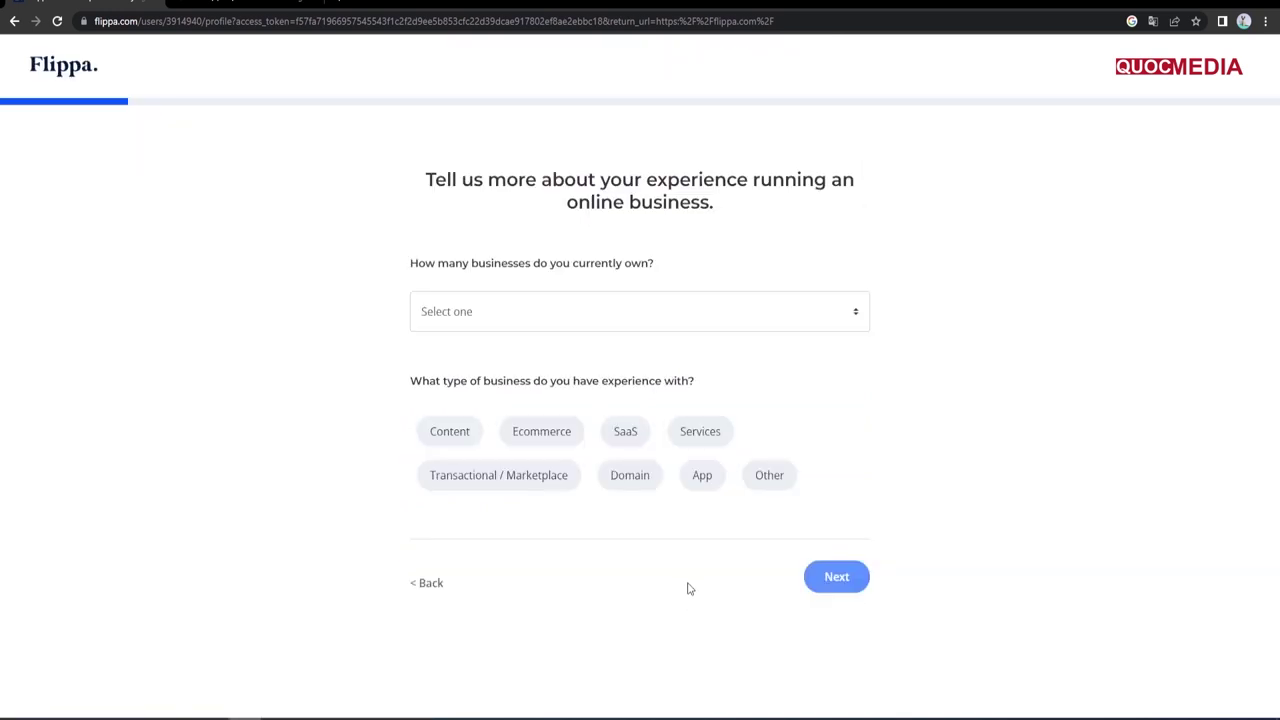
Step: Submit 5+ currently owned businesses and experience with App, Domain, Ecommerce, Content and Transactional / Marketplace
{"action": "left_click", "coordinate": [561, 312]}
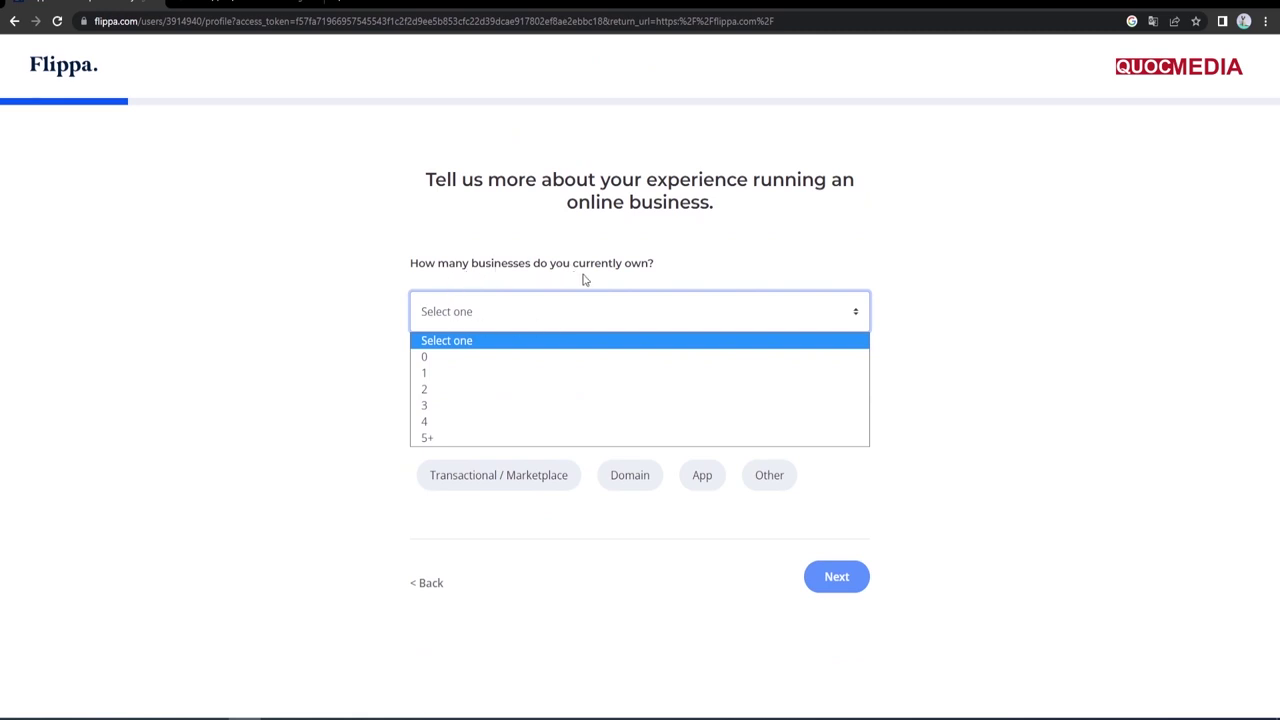
{"action": "left_click", "coordinate": [436, 438]}
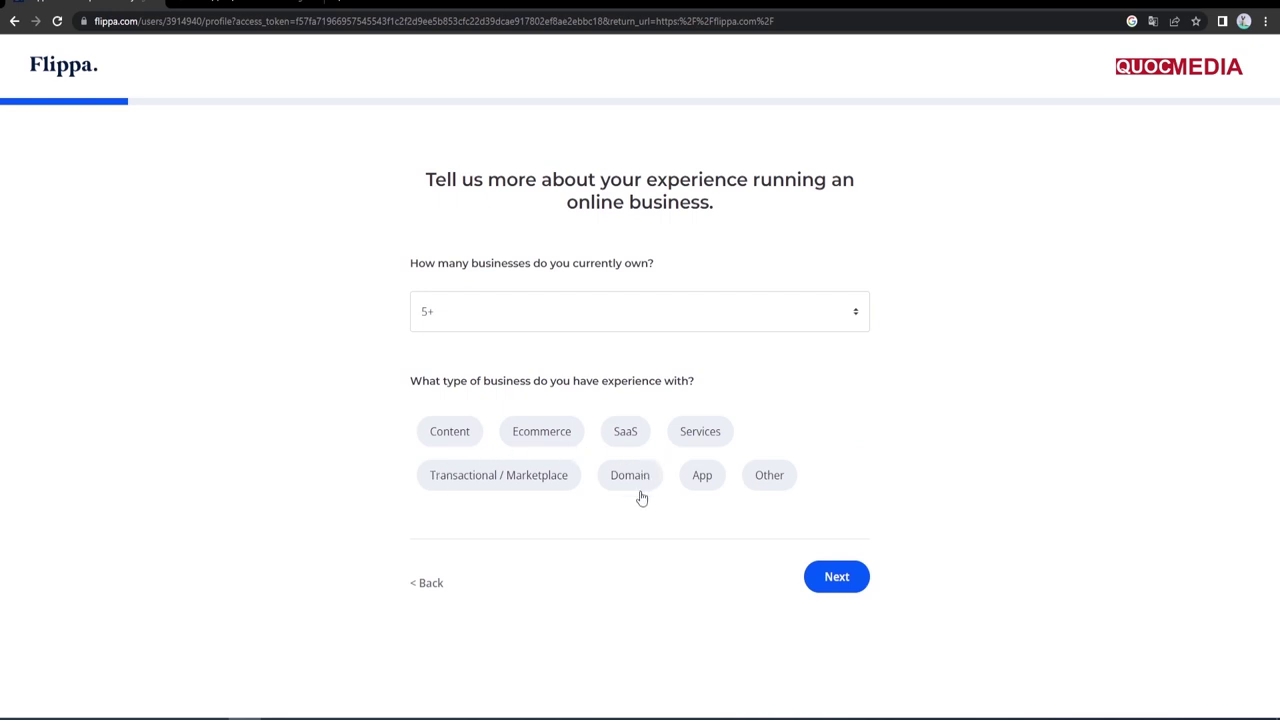
{"action": "left_click", "coordinate": [696, 479]}
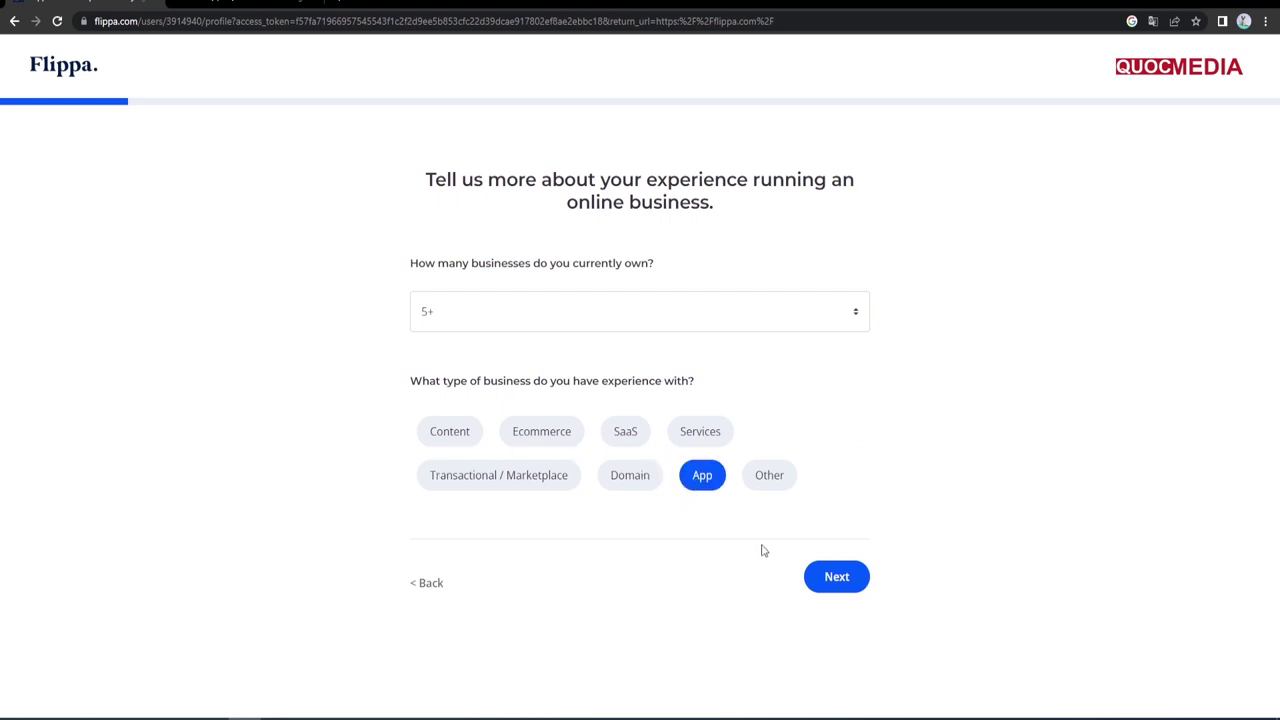
{"action": "left_click", "coordinate": [626, 481]}
{"action": "left_click", "coordinate": [536, 444]}
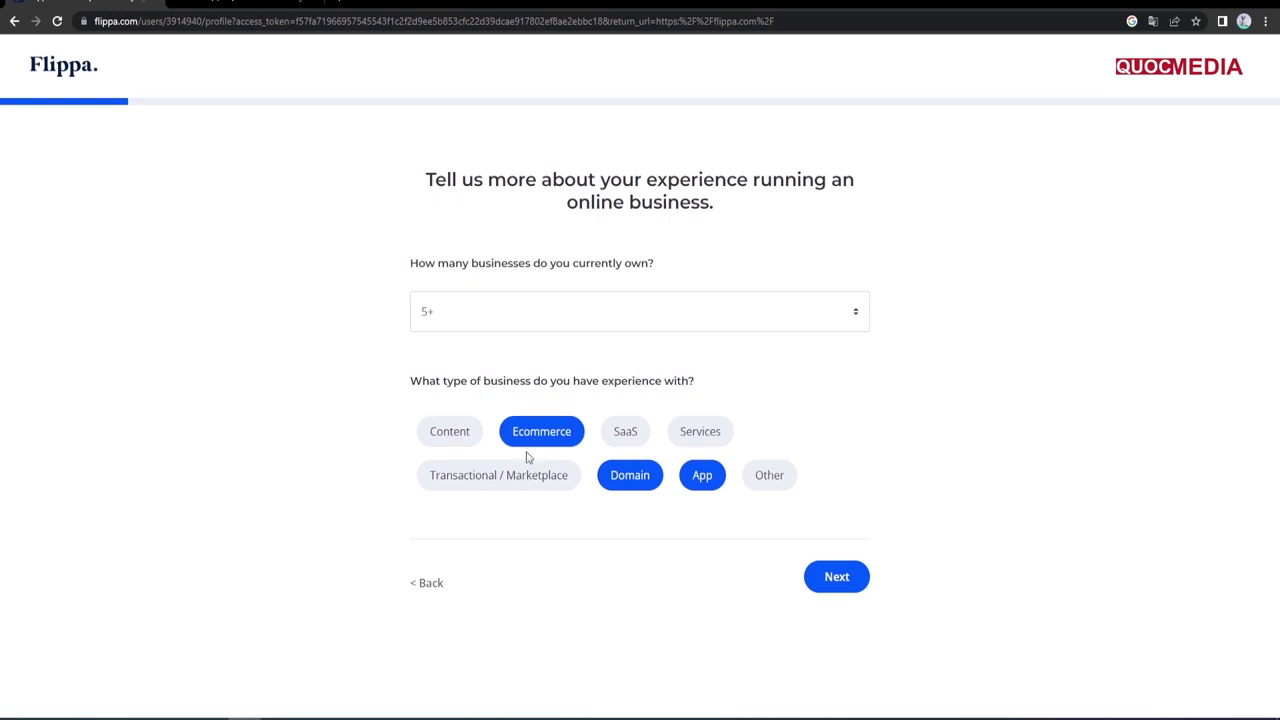
{"action": "left_click", "coordinate": [440, 438]}
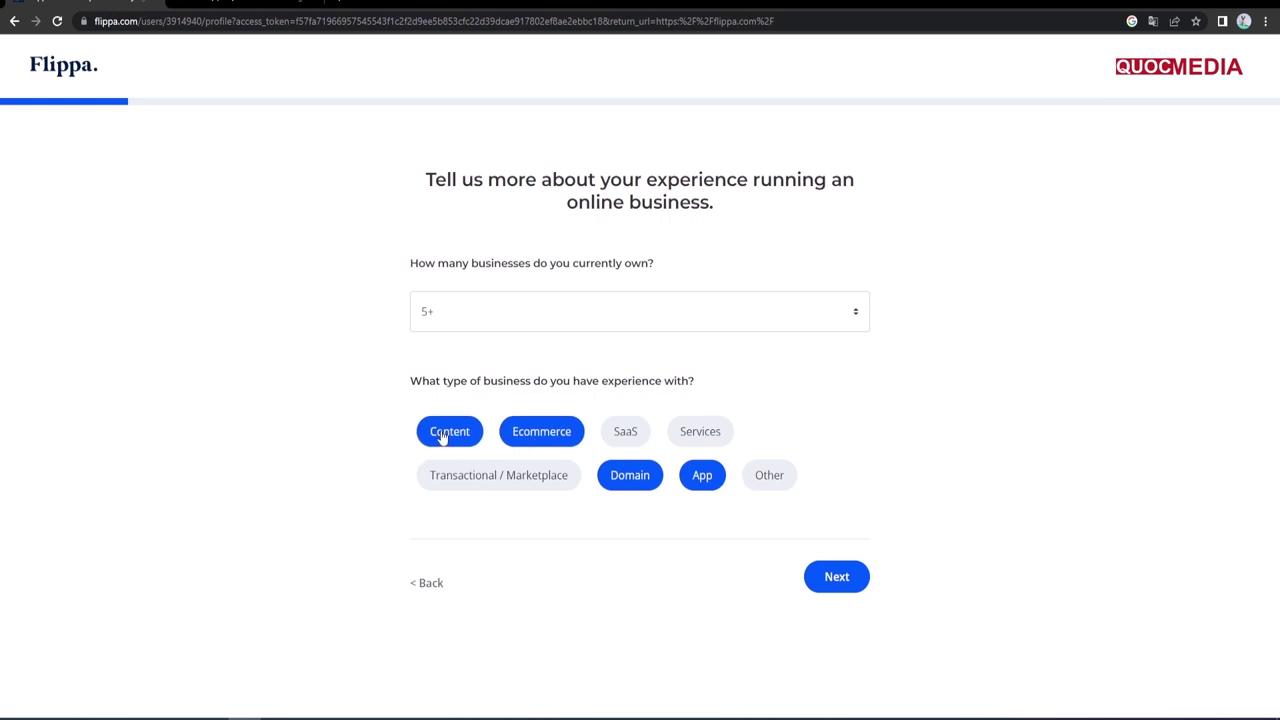
{"action": "left_click", "coordinate": [514, 486]}
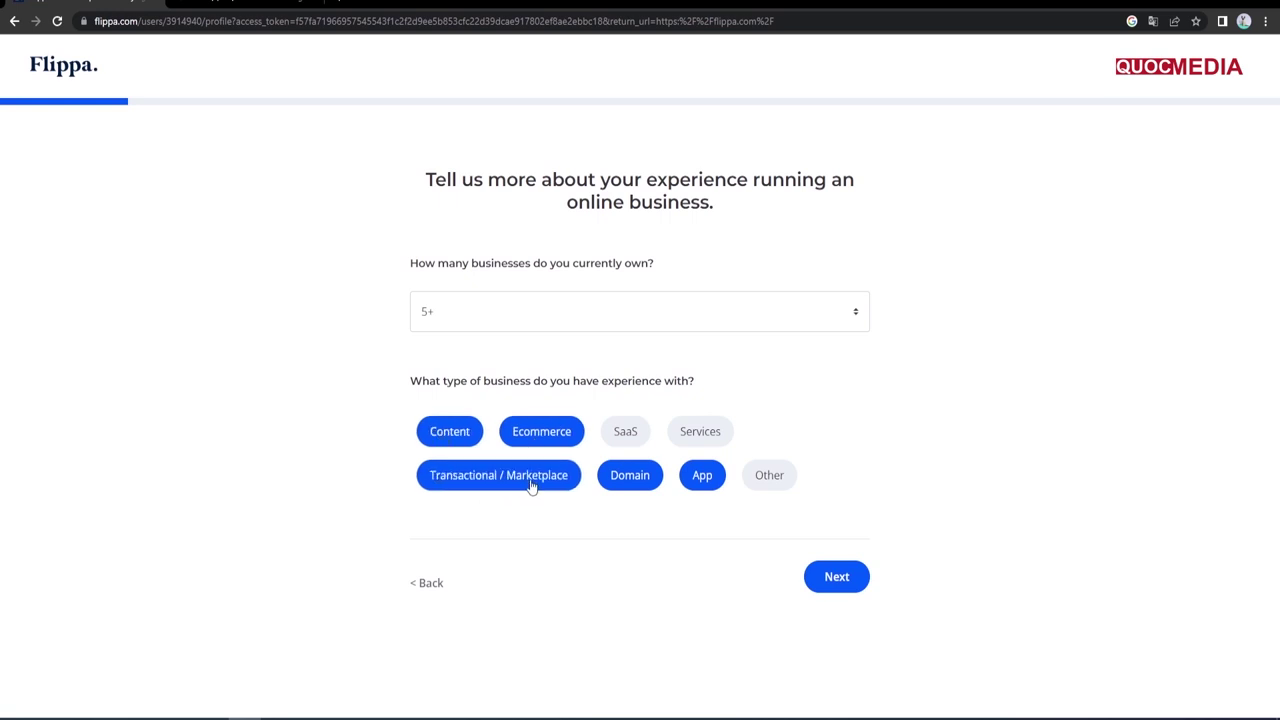
{"action": "left_click", "coordinate": [836, 580]}
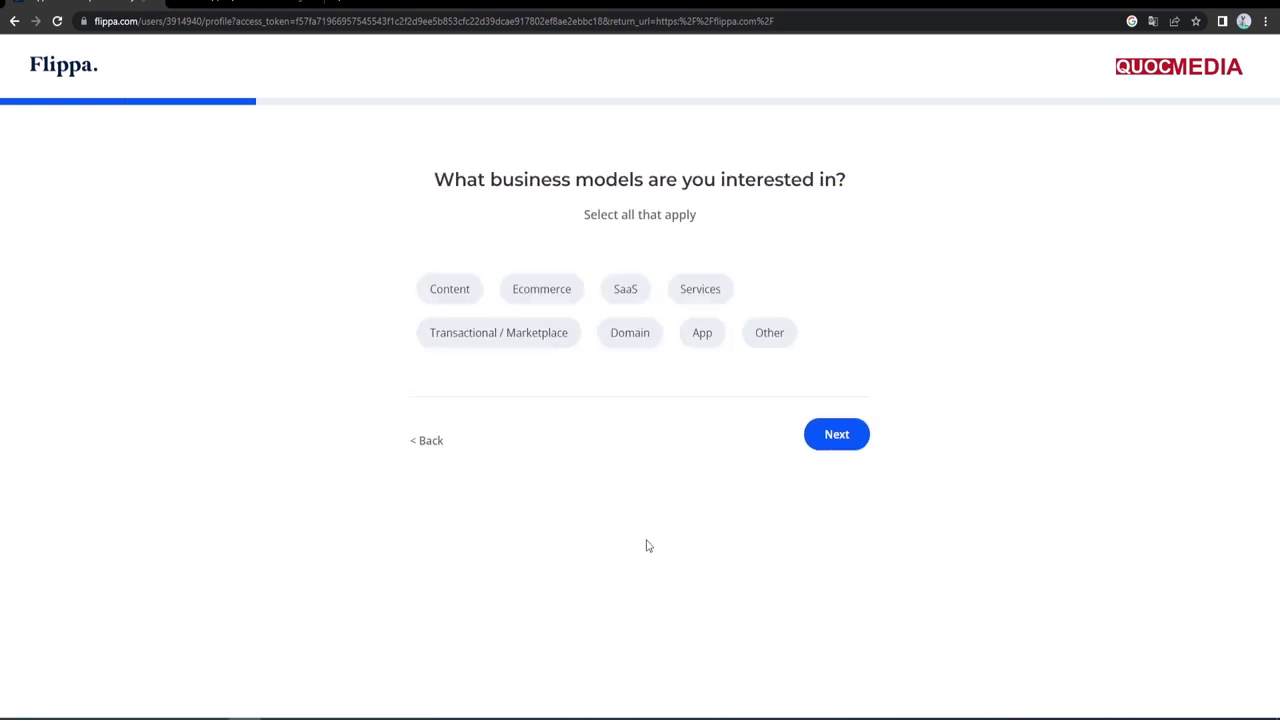
Step: Choose App, Content, Ecommerce, Domain and Transactional / Marketplace as the business models of interest
{"action": "left_click", "coordinate": [699, 337]}
{"action": "left_click", "coordinate": [449, 295]}
{"action": "left_click", "coordinate": [538, 292]}
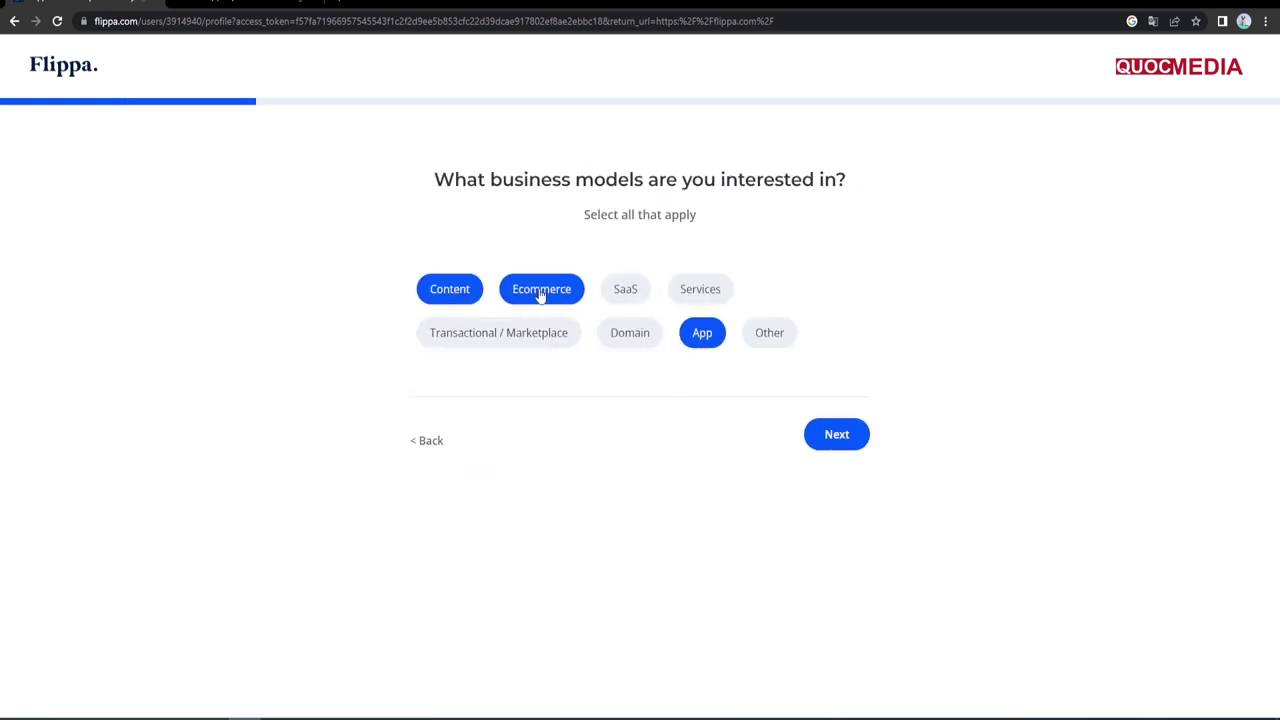
{"action": "left_click", "coordinate": [639, 348]}
{"action": "left_click", "coordinate": [547, 348]}
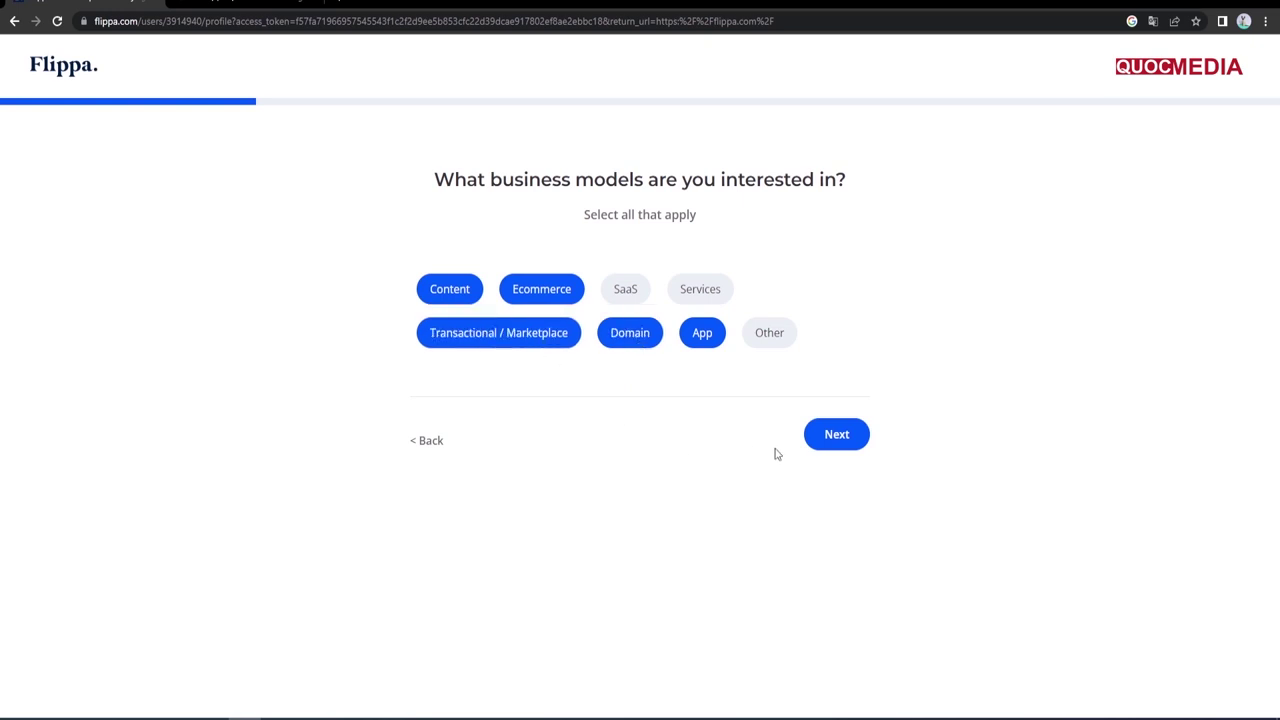
Step: Submit Automotive, Business, Design and Style, Education, Electronics, Hobbies and Games, Internet and Lifestyle as the industries of interest
{"action": "left_click", "coordinate": [836, 440]}
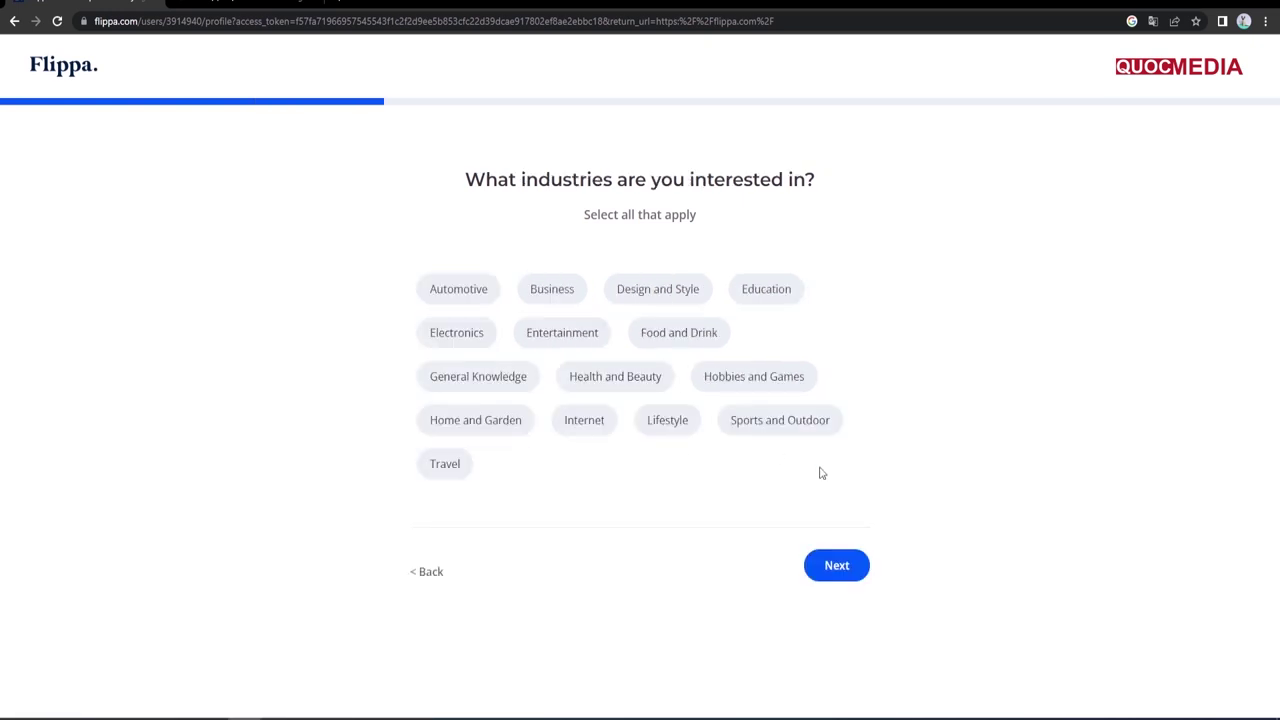
{"action": "left_click", "coordinate": [674, 287]}
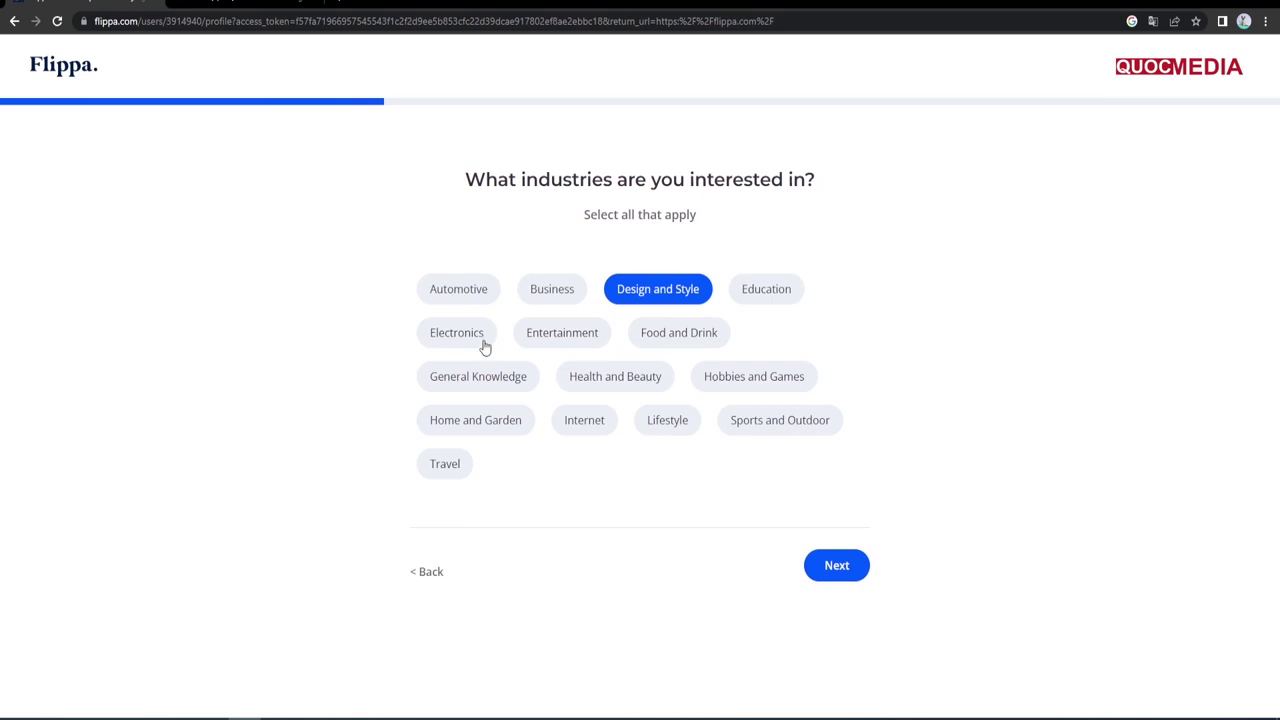
{"action": "left_click", "coordinate": [455, 292]}
{"action": "left_click", "coordinate": [450, 335]}
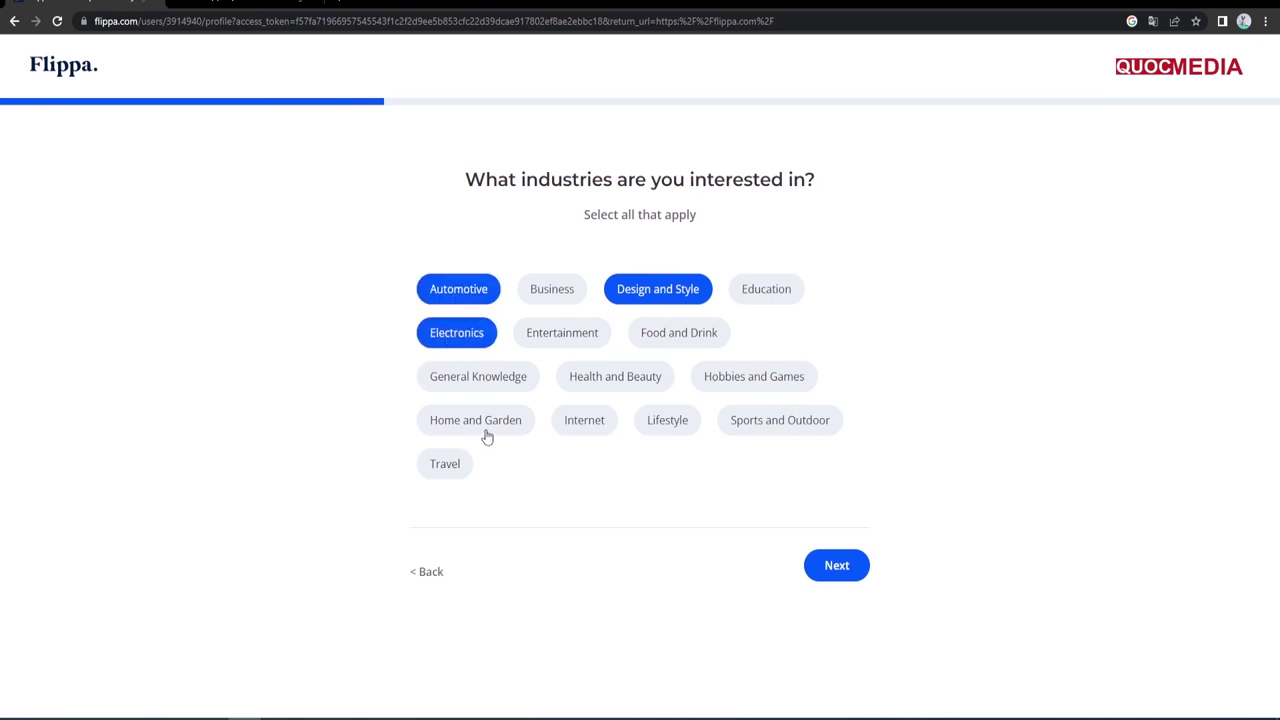
{"action": "left_click", "coordinate": [600, 429]}
{"action": "left_click", "coordinate": [668, 426]}
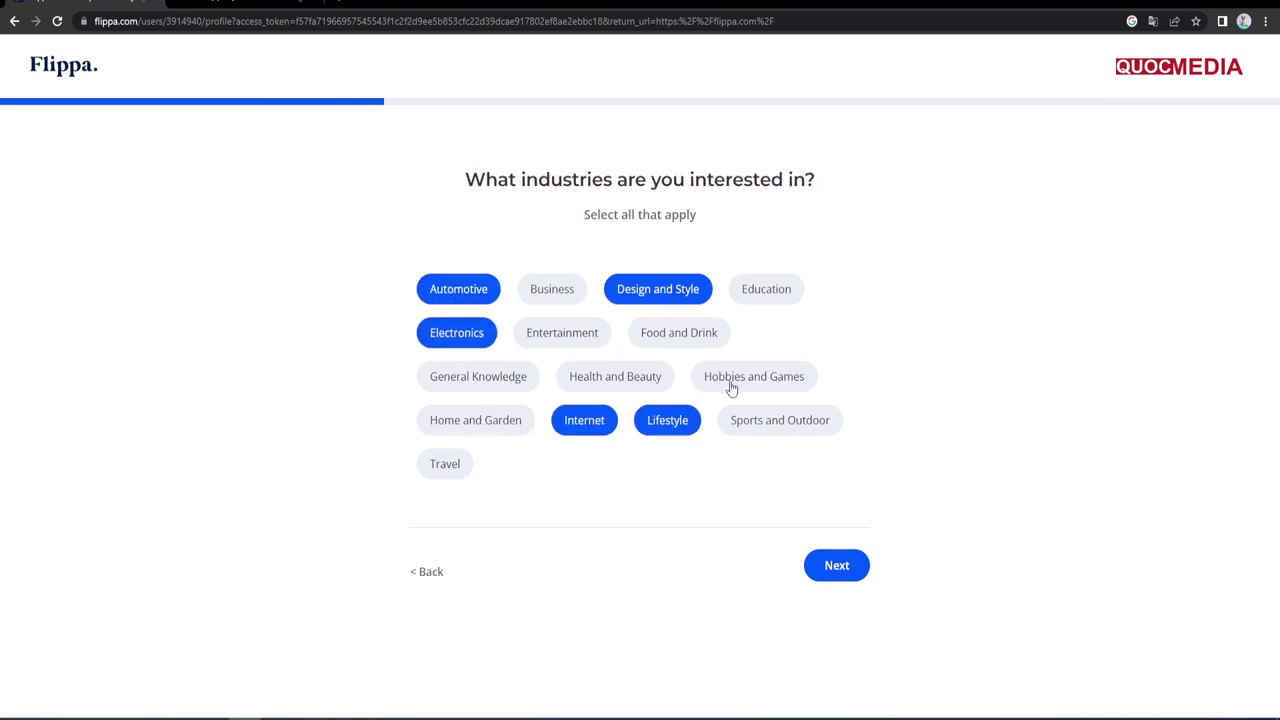
{"action": "left_click", "coordinate": [726, 388]}
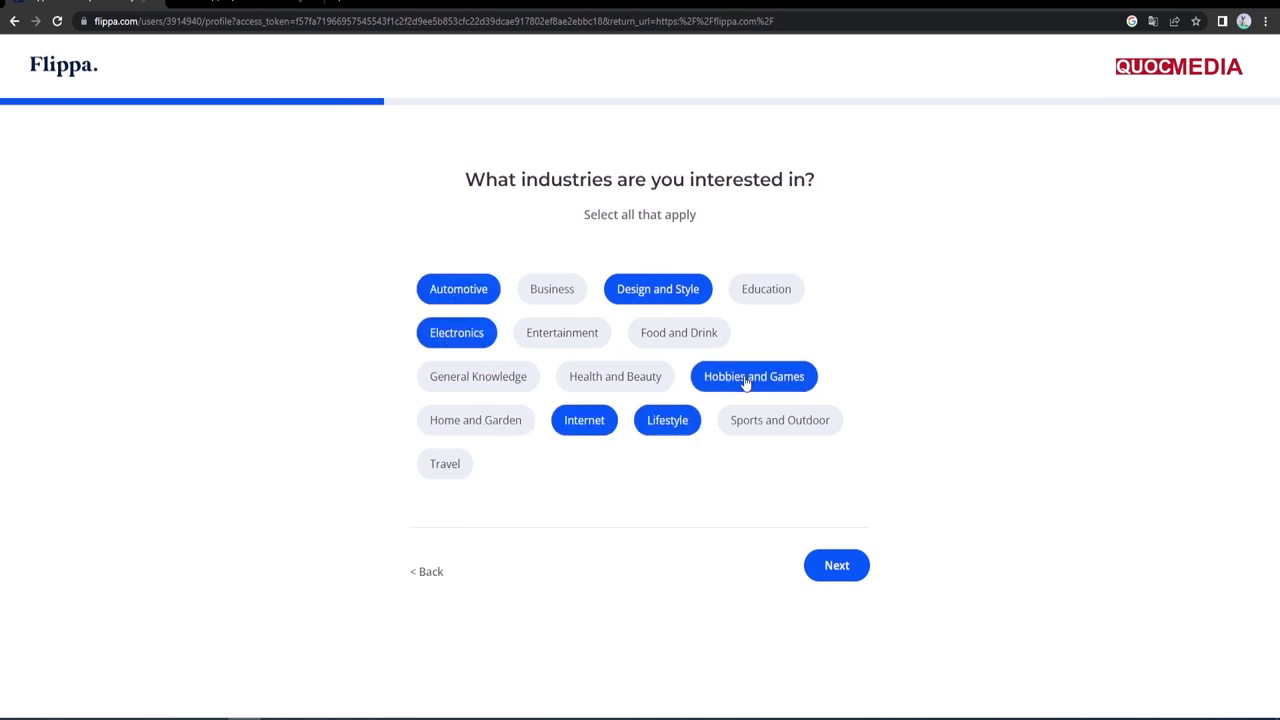
{"action": "left_click", "coordinate": [766, 292]}
{"action": "left_click", "coordinate": [558, 309]}
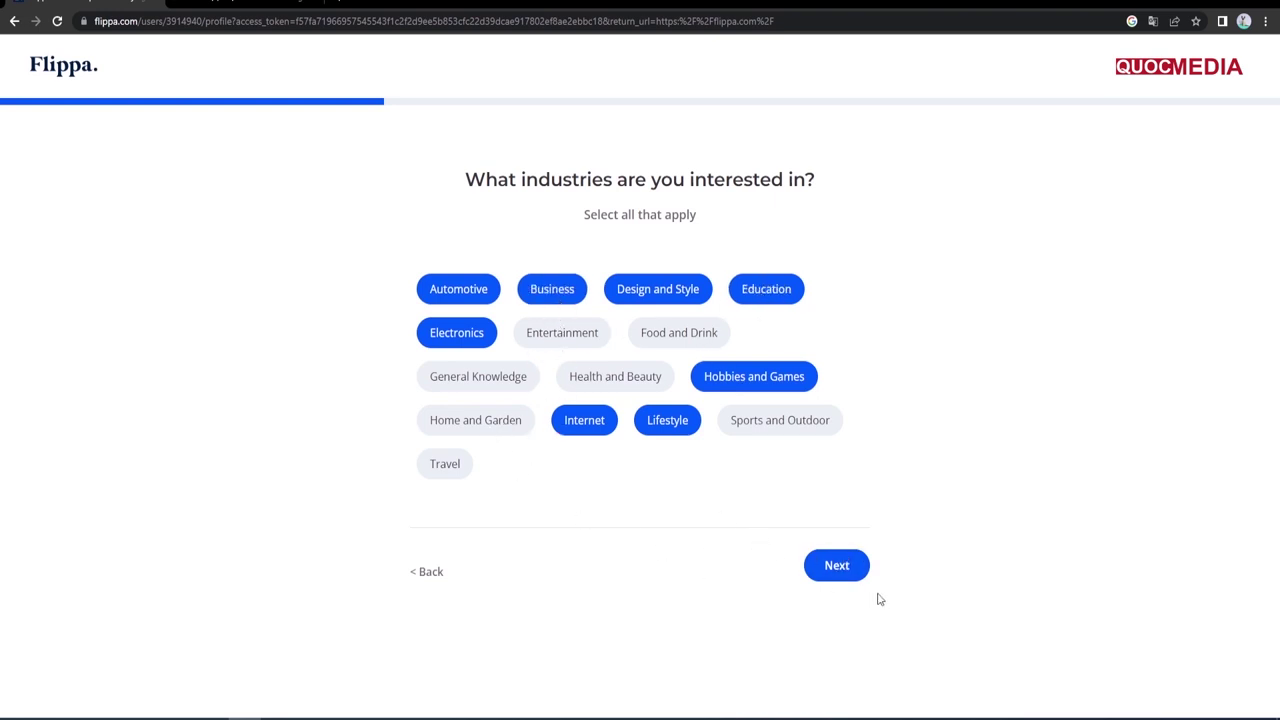
{"action": "left_click", "coordinate": [851, 568]}
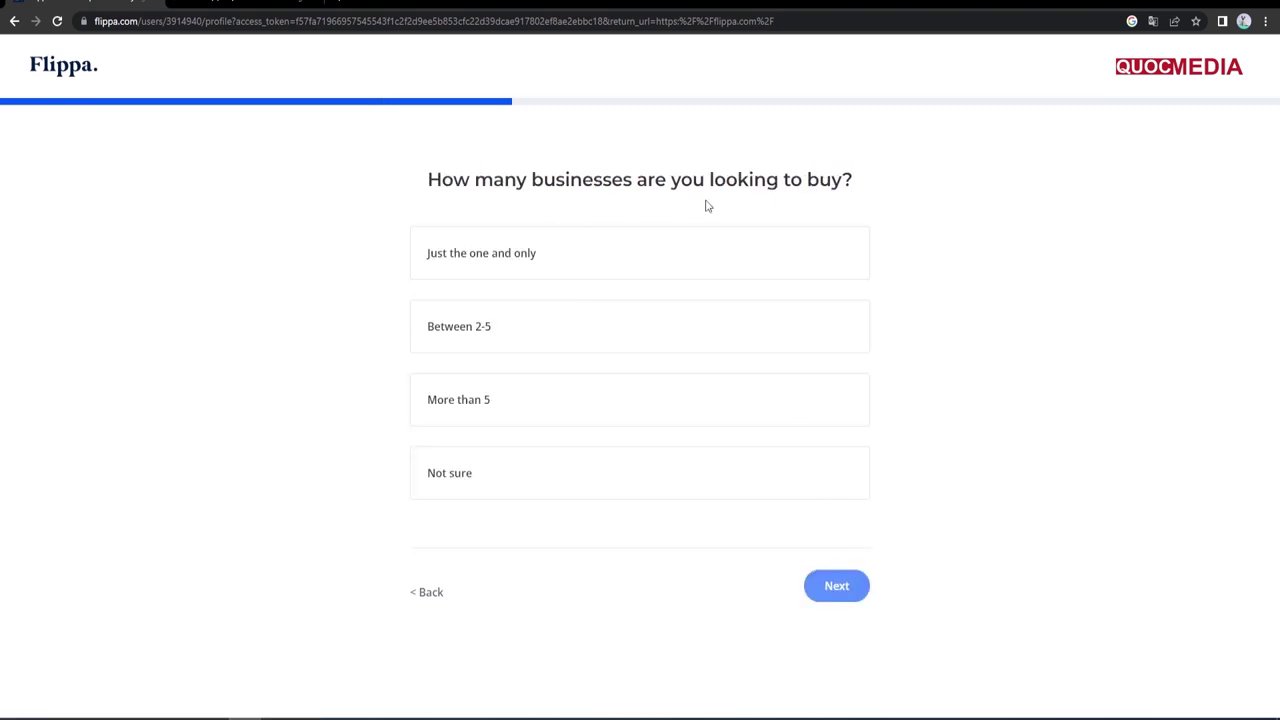
Step: Choose More than 5 as the number of businesses to buy and submit an overall acquisition budget of $1000000
{"action": "left_click", "coordinate": [482, 330]}
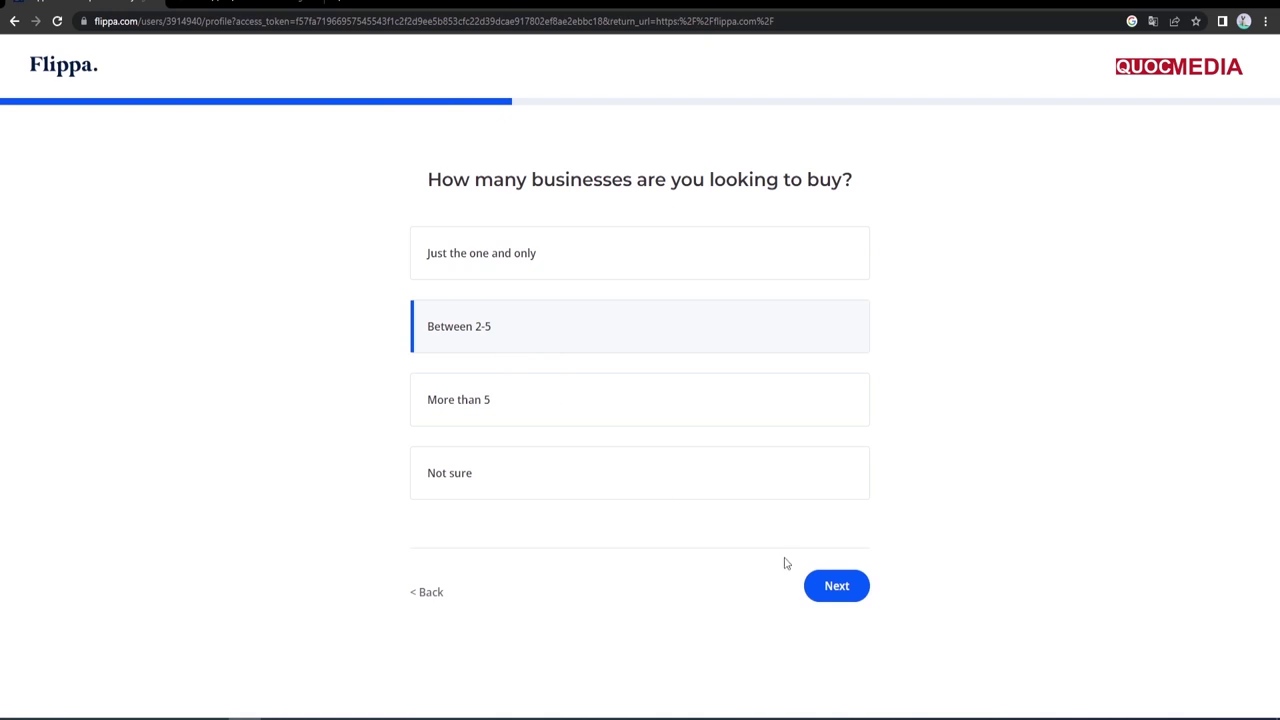
{"action": "left_click", "coordinate": [476, 421]}
{"action": "left_click", "coordinate": [834, 592]}
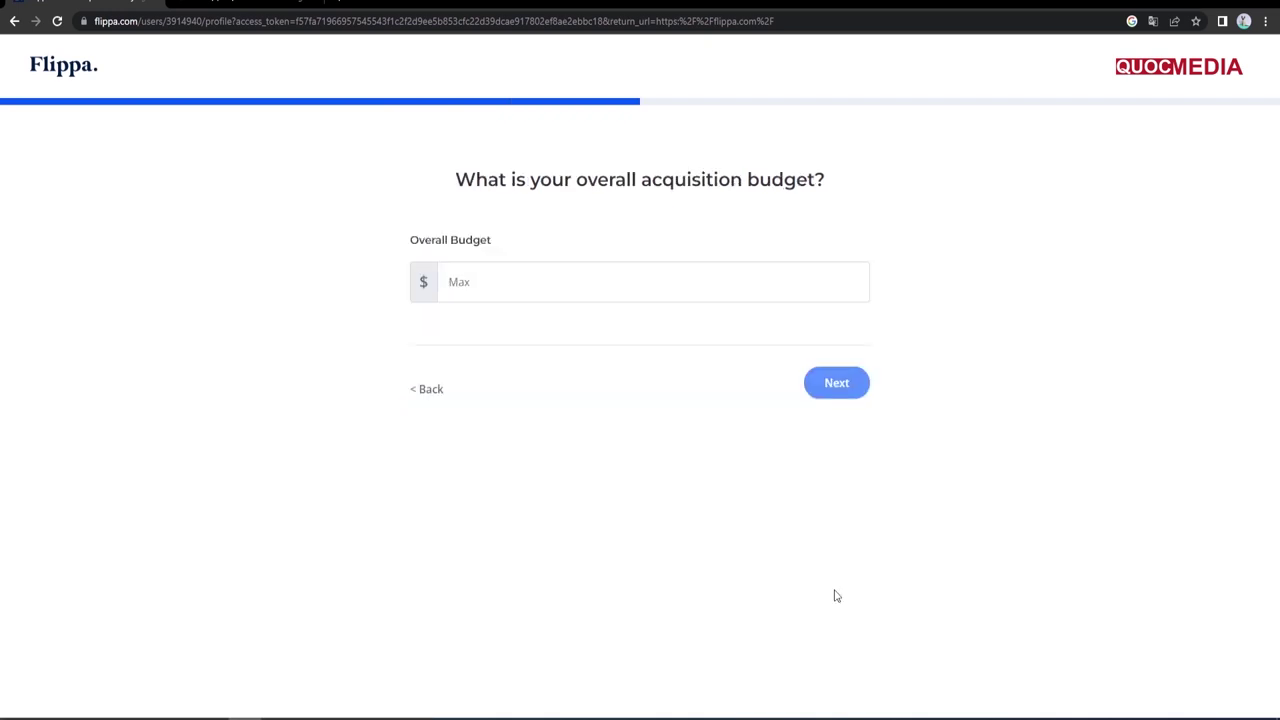
{"action": "left_click", "coordinate": [470, 282]}
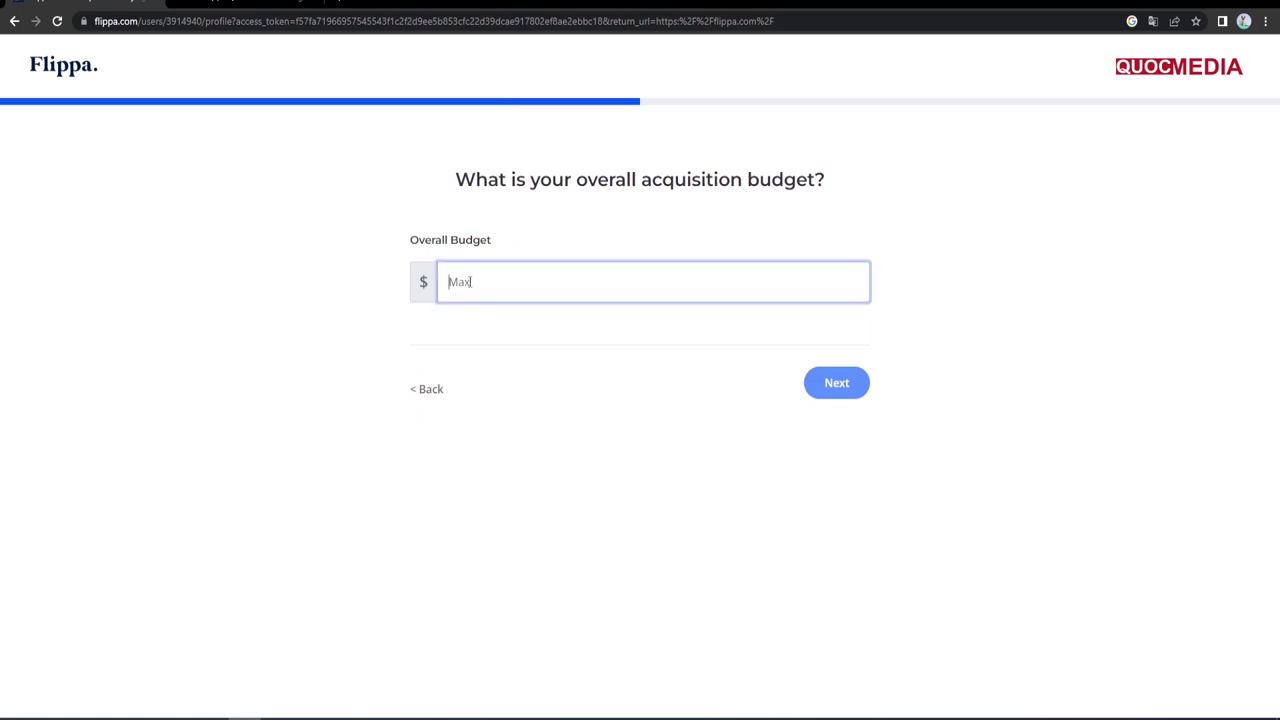
{"action": "type", "text": "1000000"}
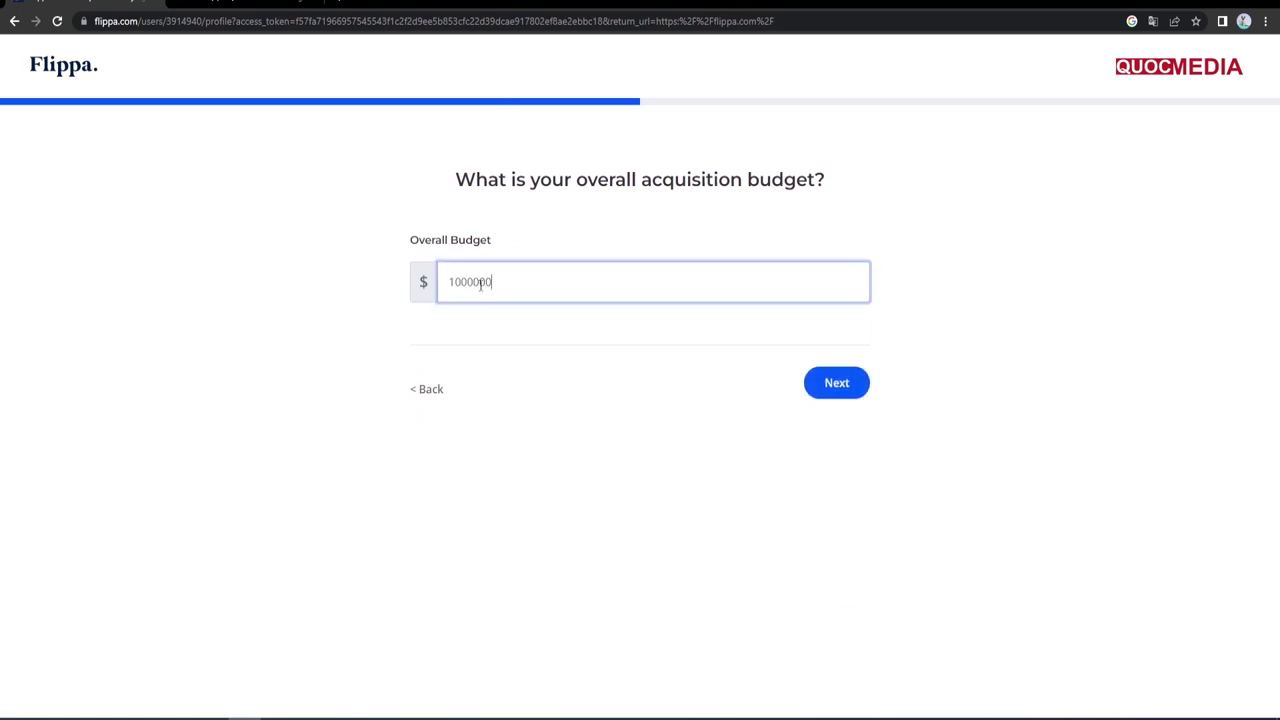
{"action": "left_click", "coordinate": [512, 359]}
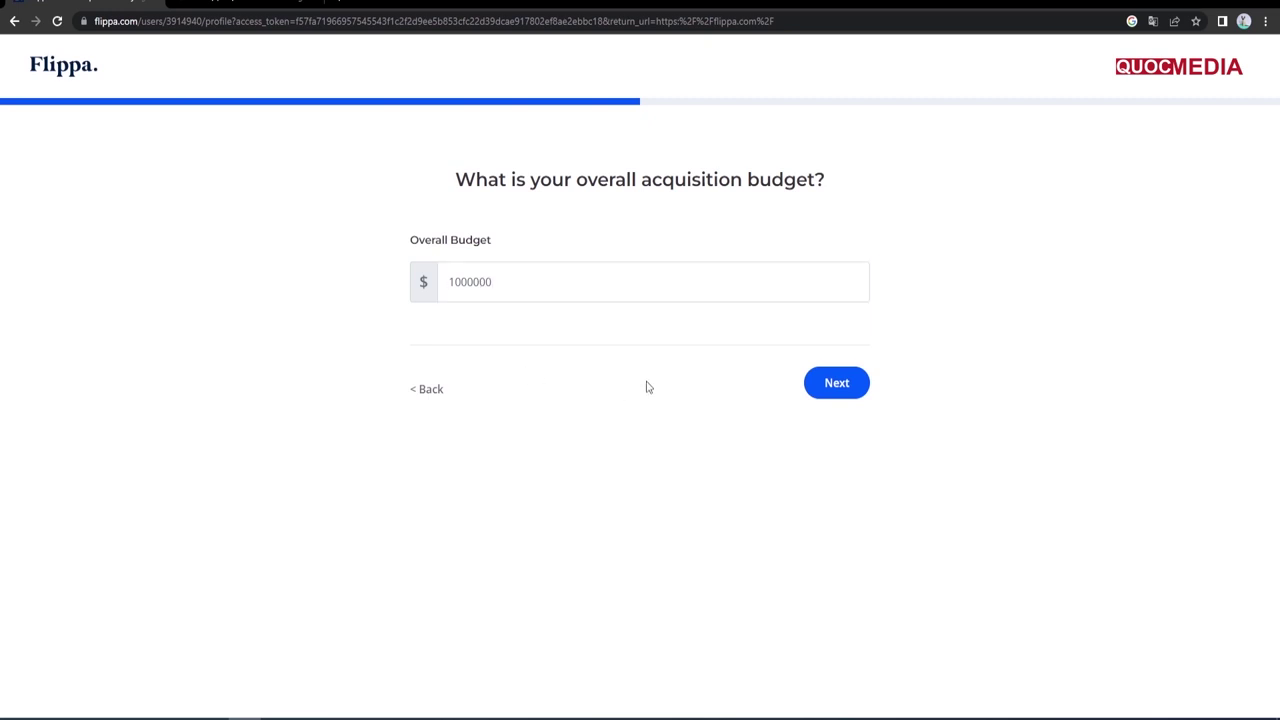
{"action": "left_click", "coordinate": [838, 386]}
Step: Submit a preferred deal size range of $1000 to $1000000, answering Yes to requiring financing
{"action": "left_click", "coordinate": [500, 279]}
{"action": "type", "text": "1"}
{"action": "left_click", "coordinate": [736, 273]}
{"action": "type", "text": "1"}
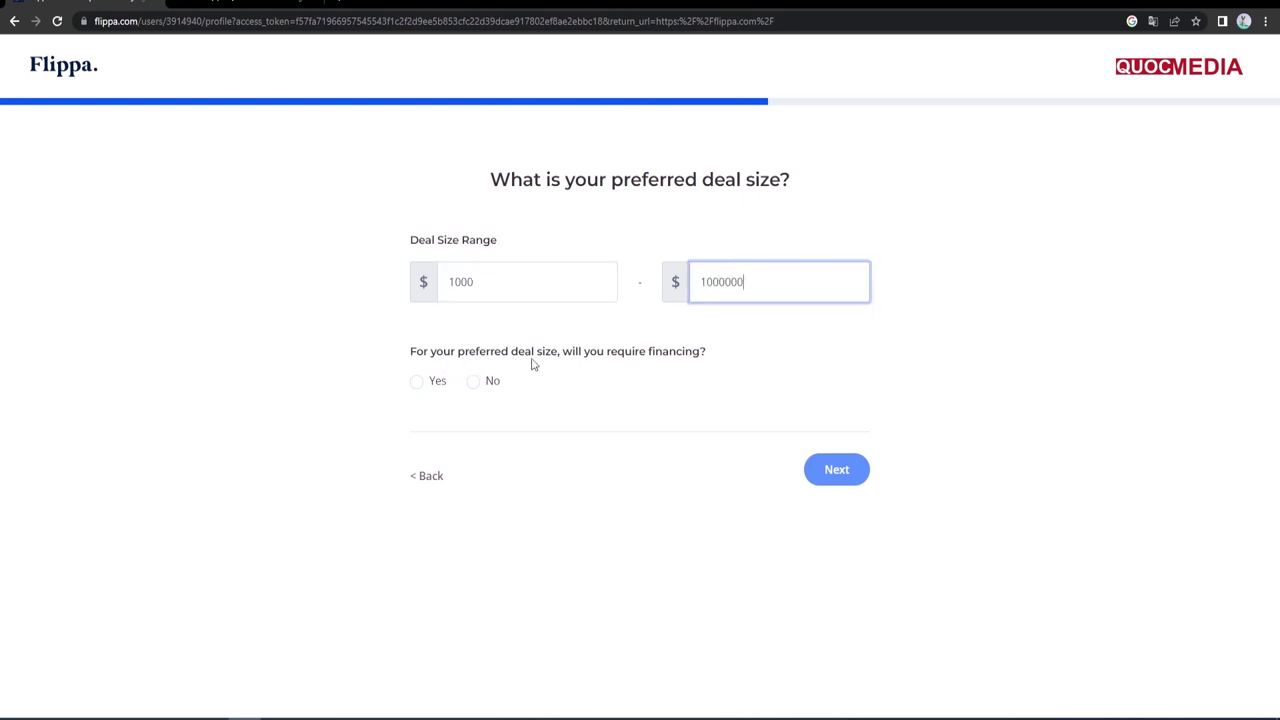
{"action": "left_click", "coordinate": [423, 382]}
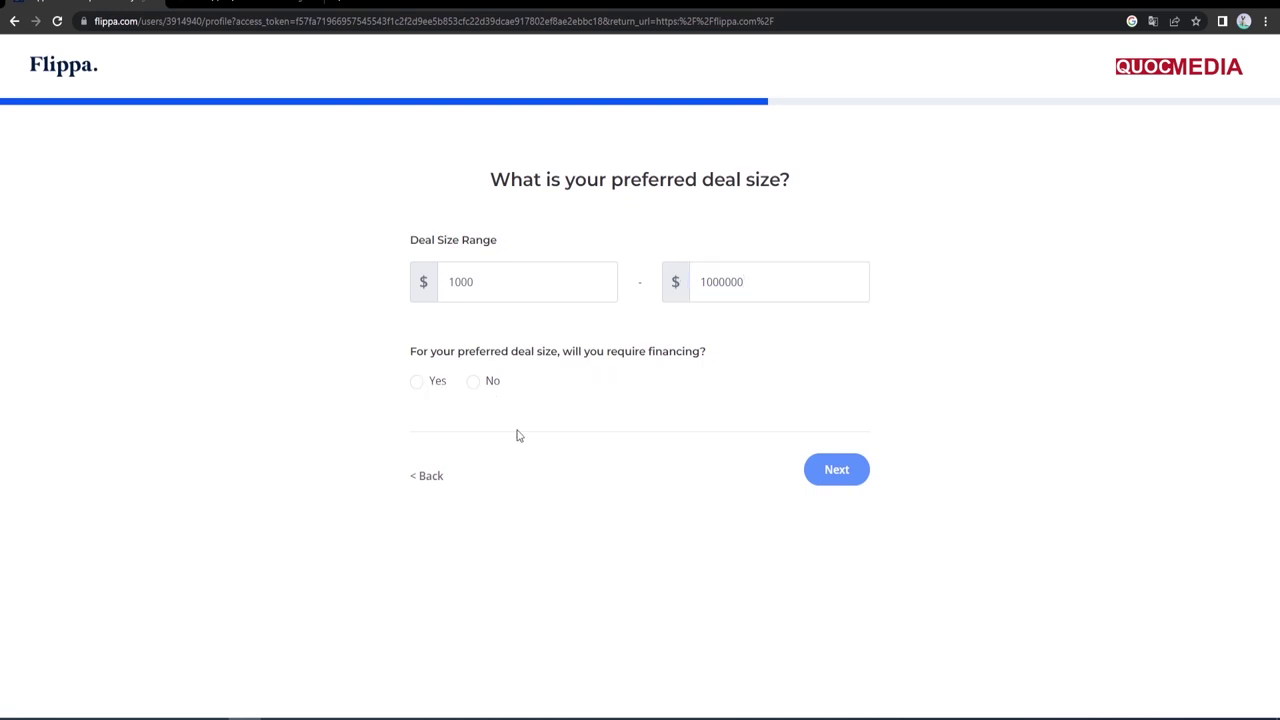
{"action": "left_click", "coordinate": [419, 386]}
{"action": "left_click", "coordinate": [840, 472]}
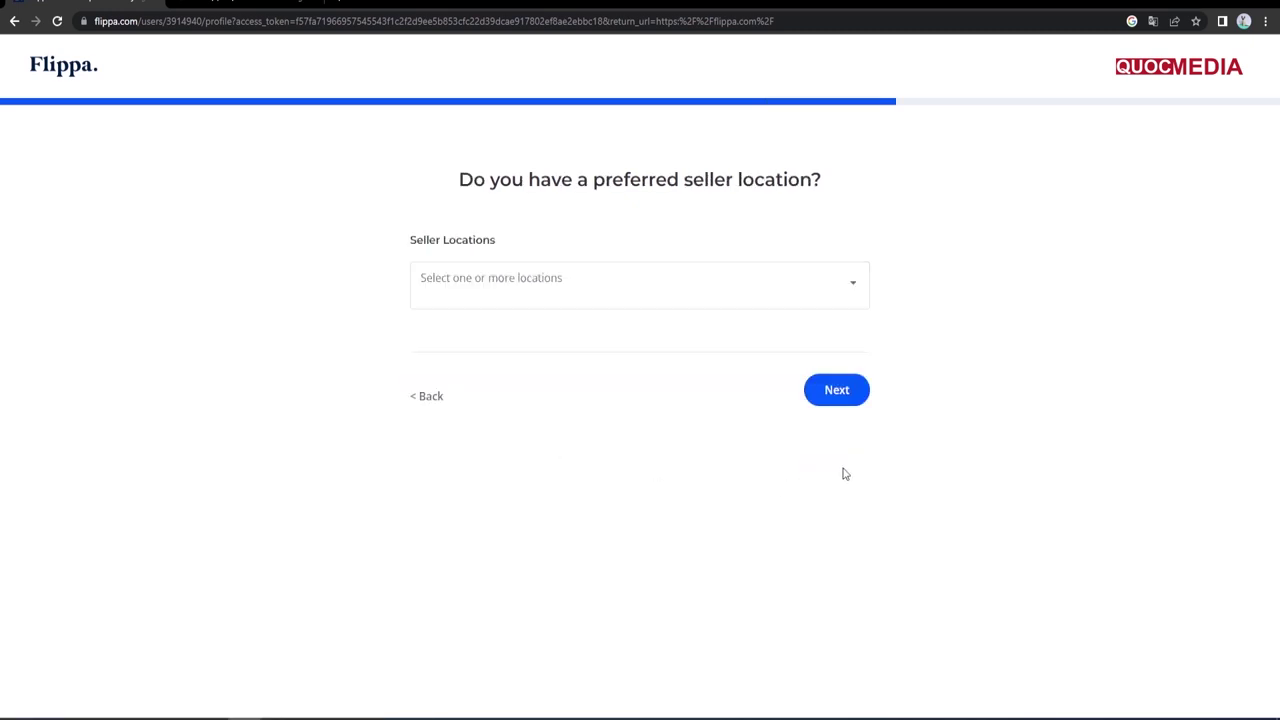
Step: Submit All as the preferred seller location
{"action": "left_click", "coordinate": [710, 286]}
{"action": "left_click", "coordinate": [451, 328]}
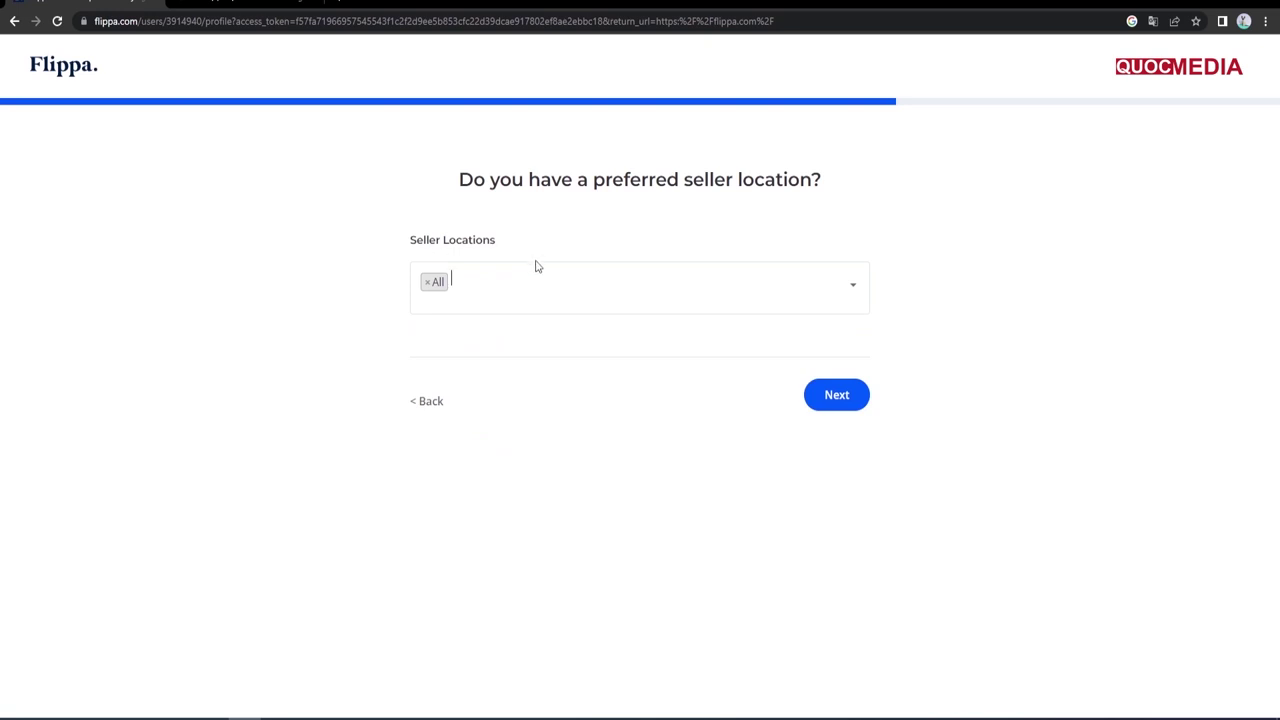
{"action": "left_click", "coordinate": [837, 398]}
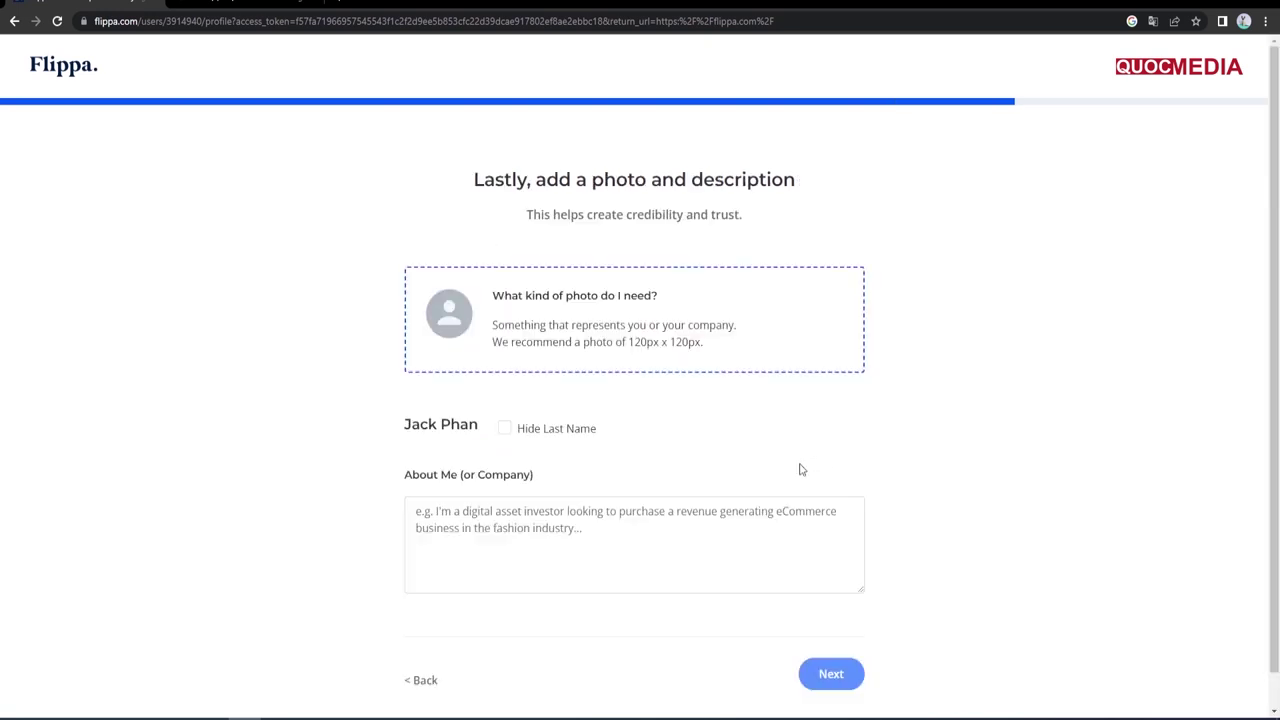
Step: Hide the last name on the profile, enter Publisher as the About Me description and submit it without a photo
{"action": "scroll", "coordinate": [799, 468], "scroll_direction": "down", "scroll_amount": 1}
{"action": "left_click", "coordinate": [504, 392]}
{"action": "left_click", "coordinate": [516, 486]}
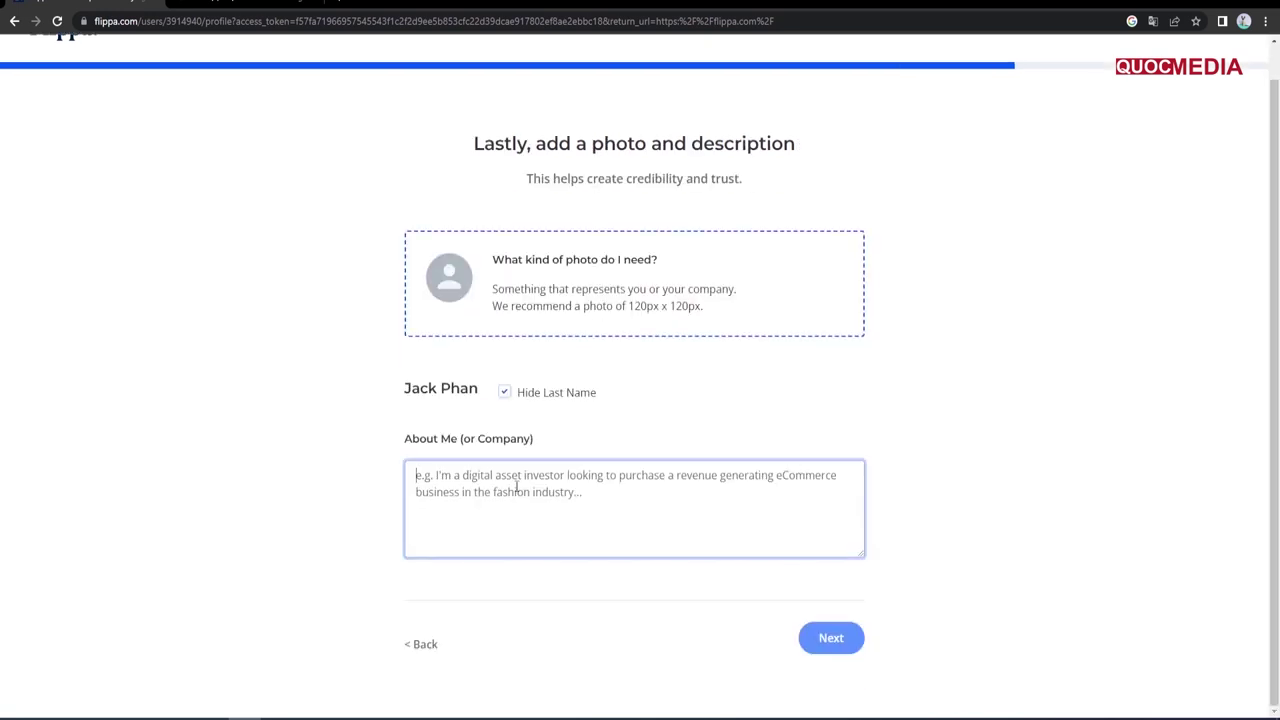
{"action": "type", "text": "Publi"}
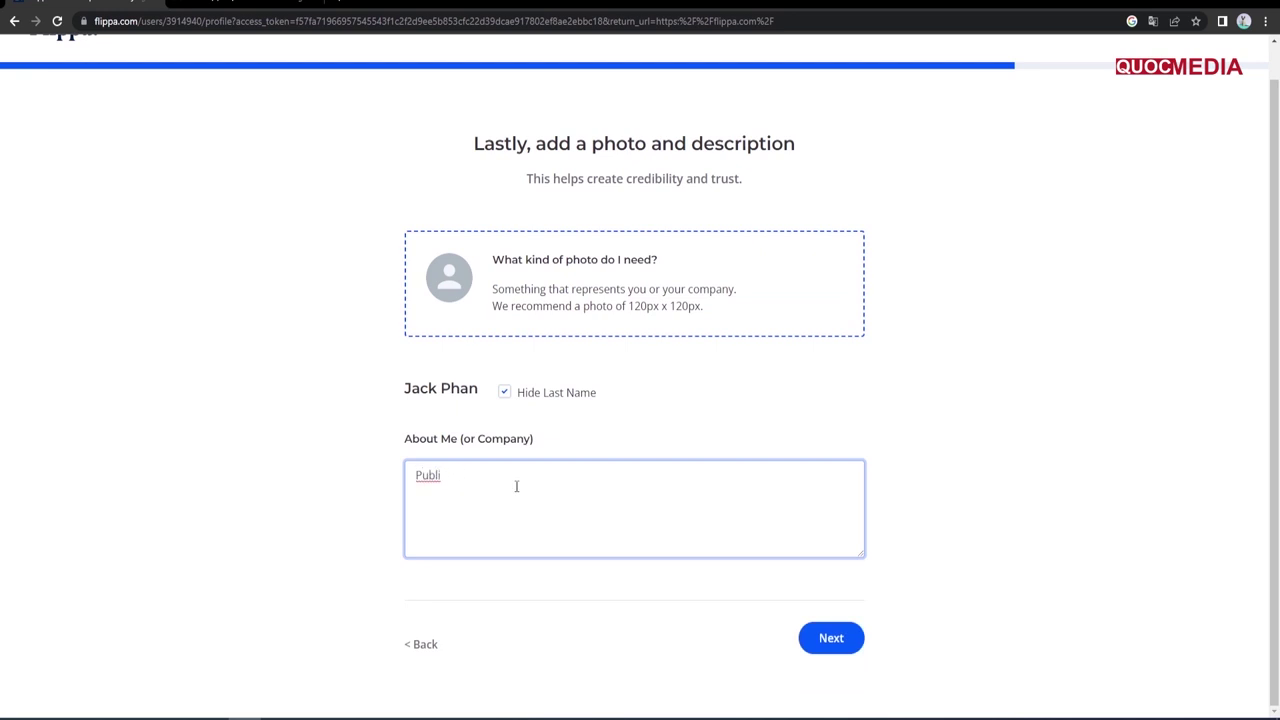
{"action": "type", "text": "sher"}
{"action": "left_click", "coordinate": [852, 647]}
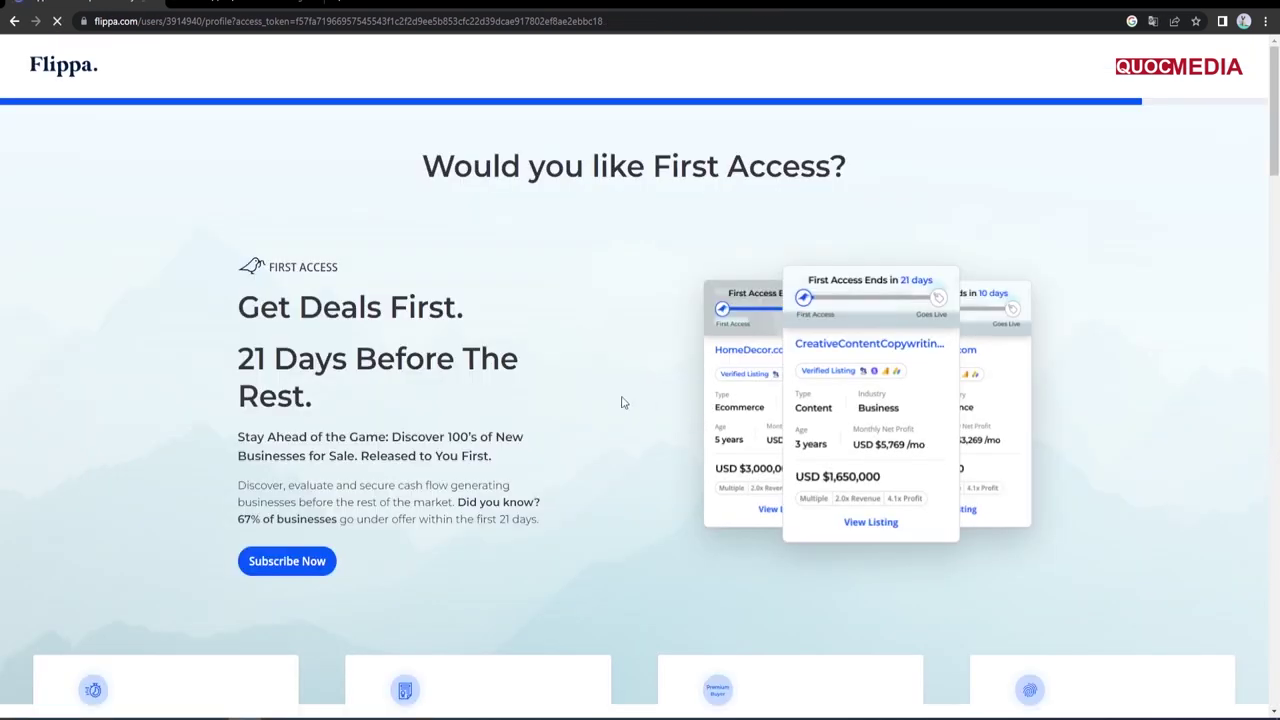
Step: Switch to Gmail and follow the account activation link in Flippa's welcome email, dismissing the desktop notification prompt
{"action": "scroll", "coordinate": [621, 402], "scroll_direction": "down", "scroll_amount": 1}
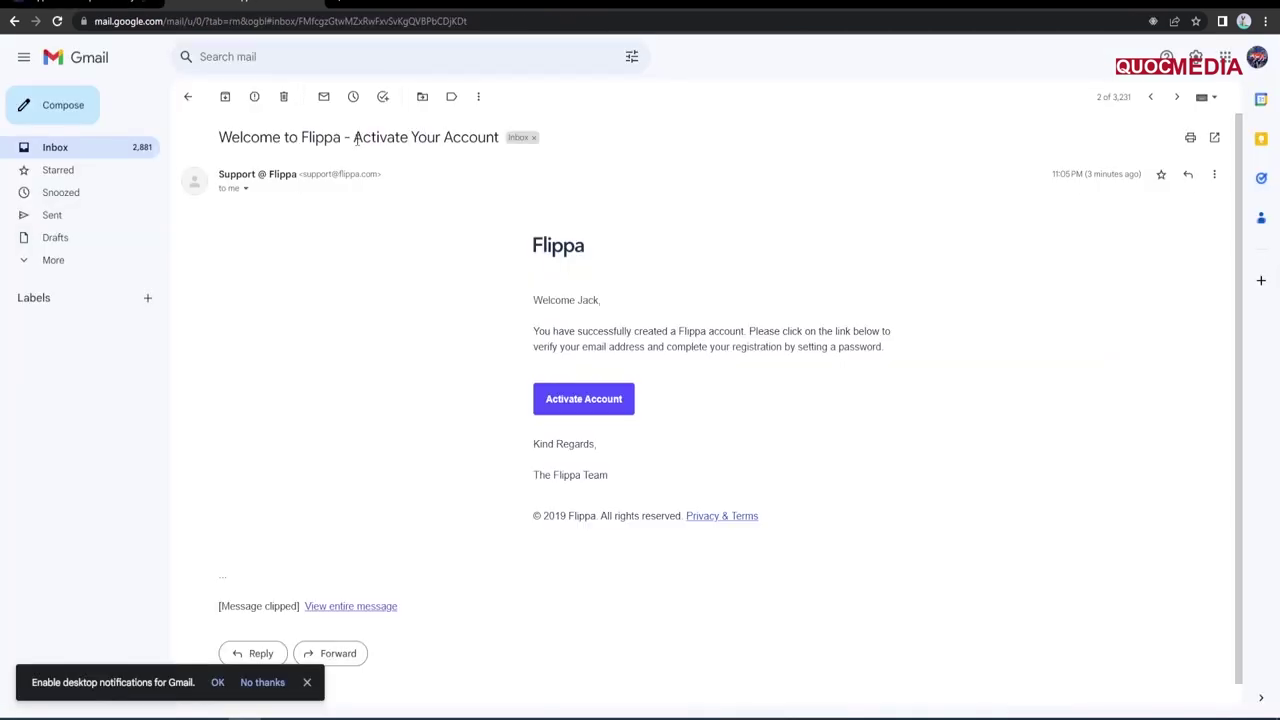
{"action": "left_click_drag", "start_coordinate": [356, 140], "coordinate": [501, 140]}
{"action": "left_click", "coordinate": [447, 275]}
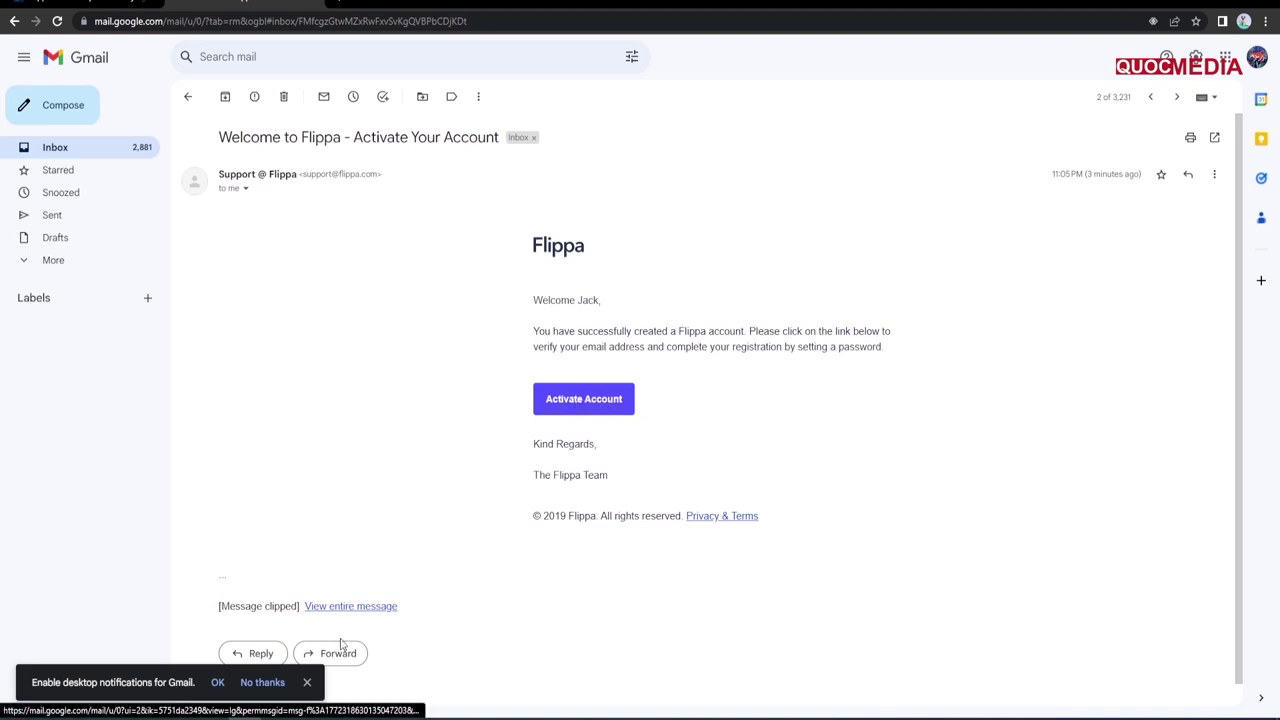
{"action": "left_click", "coordinate": [307, 682]}
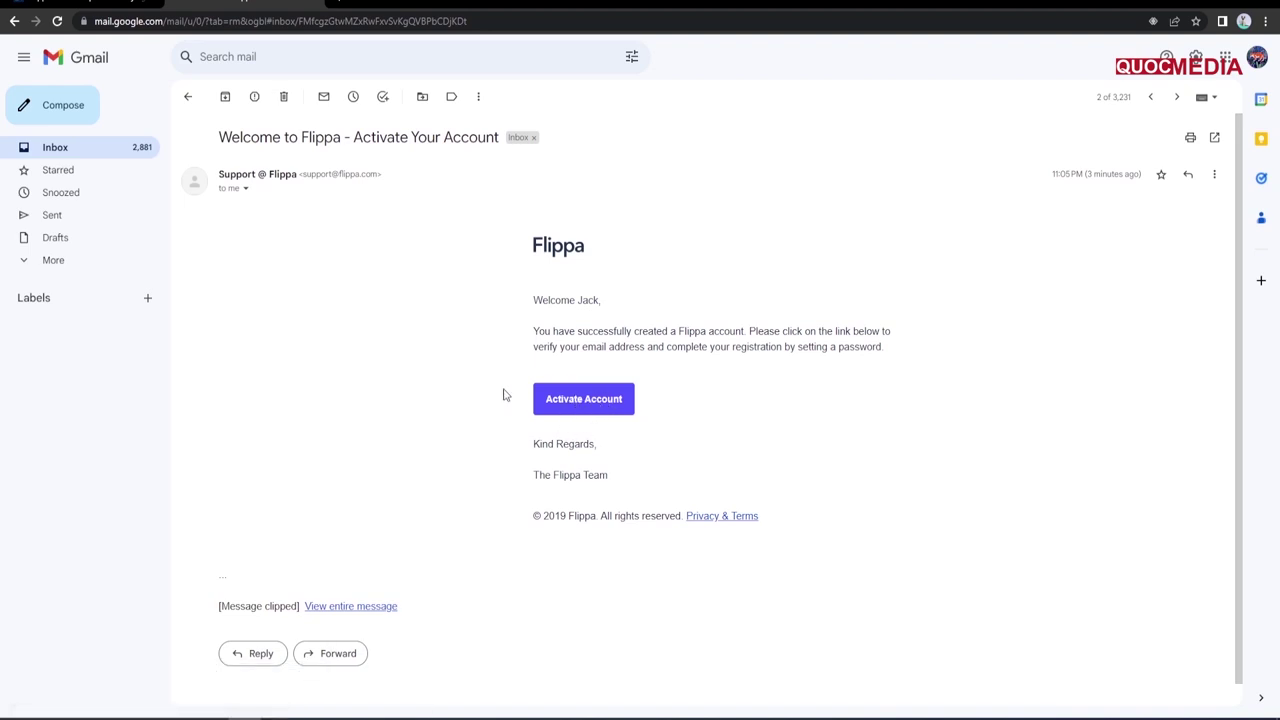
{"action": "left_click", "coordinate": [581, 403]}
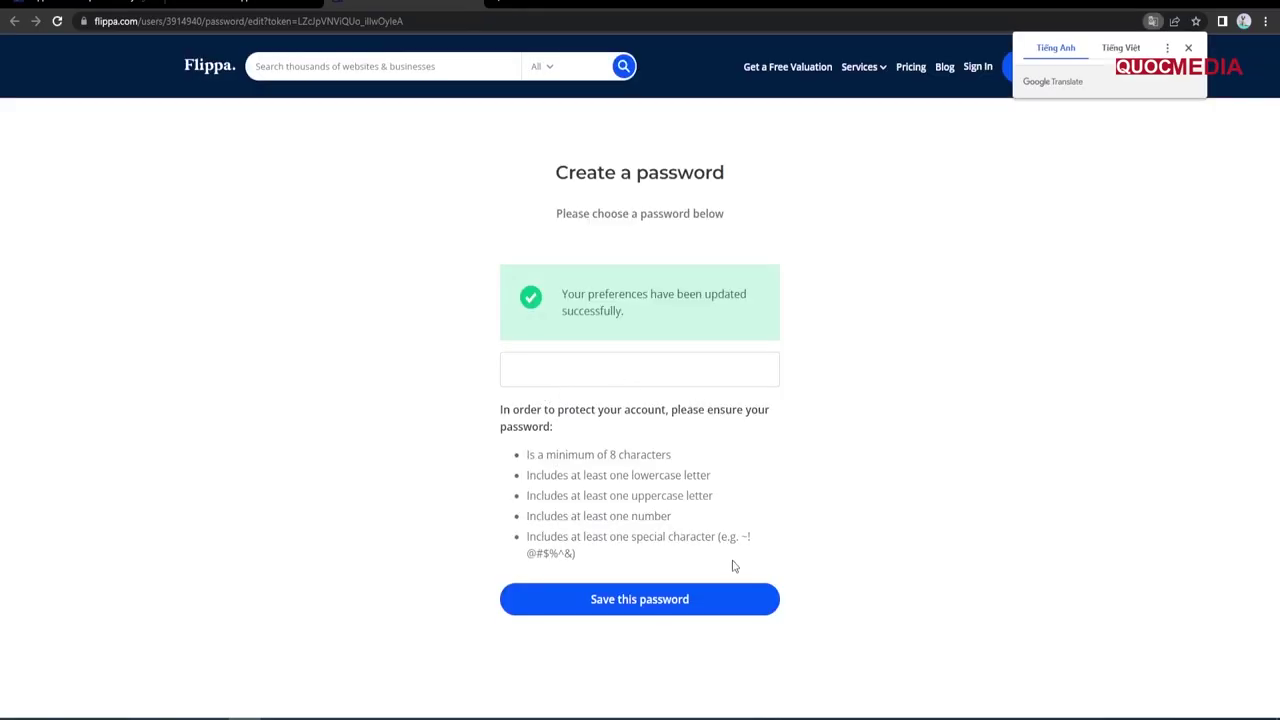
Step: Enter a new account password on the password creation page and save it
{"action": "left_click", "coordinate": [661, 381]}
{"action": "type", "text": "••"}
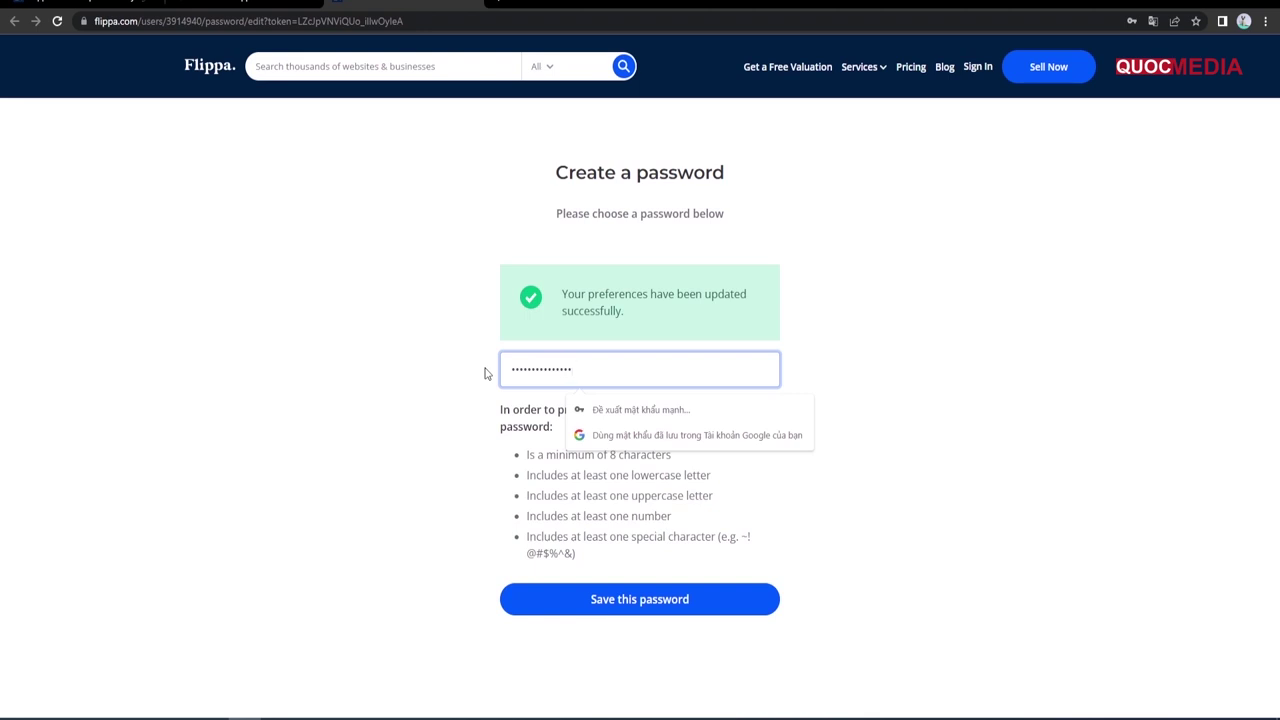
{"action": "left_click", "coordinate": [633, 603]}
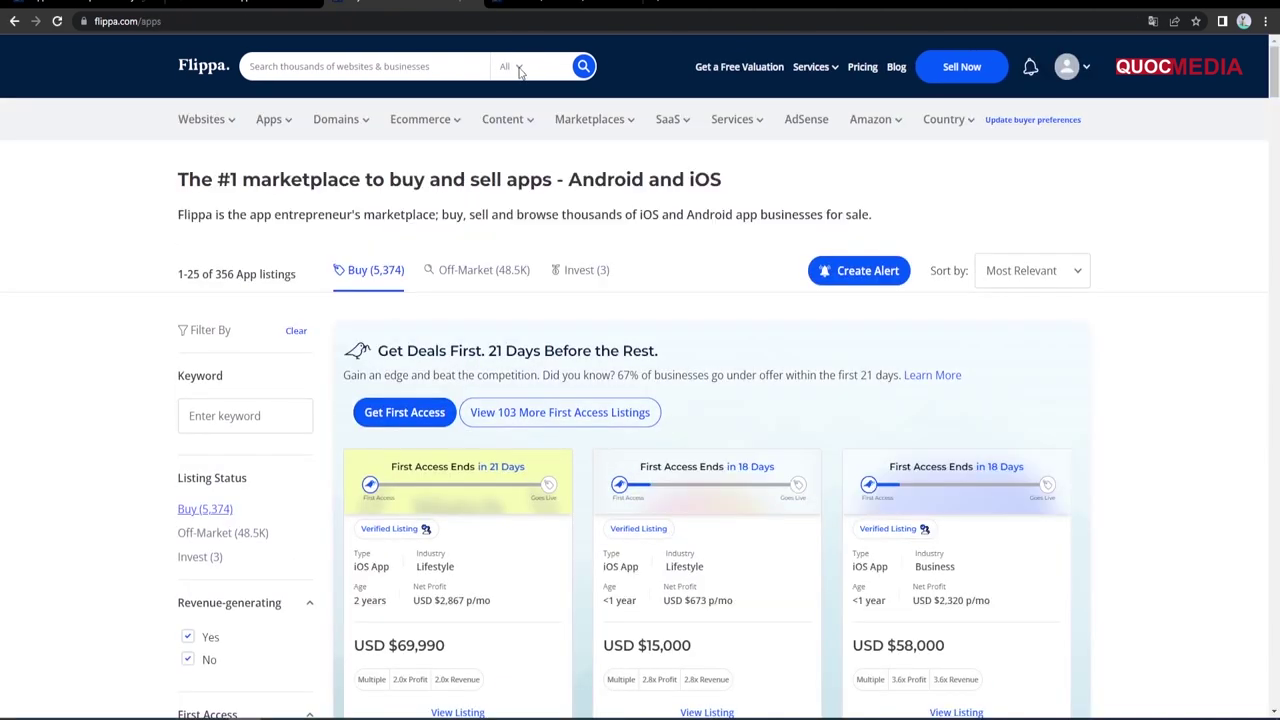
Step: Search the marketplace with the category limited to Apps and no keyword
{"action": "left_click", "coordinate": [517, 69]}
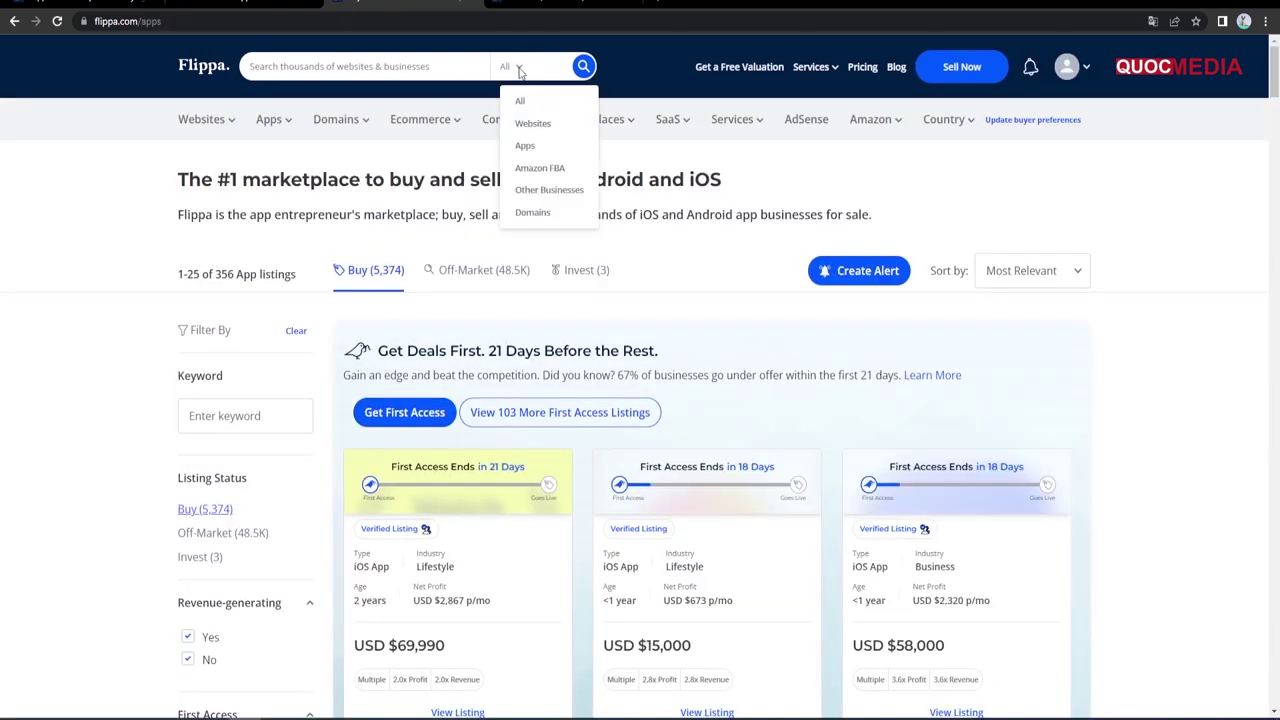
{"action": "left_click", "coordinate": [526, 148]}
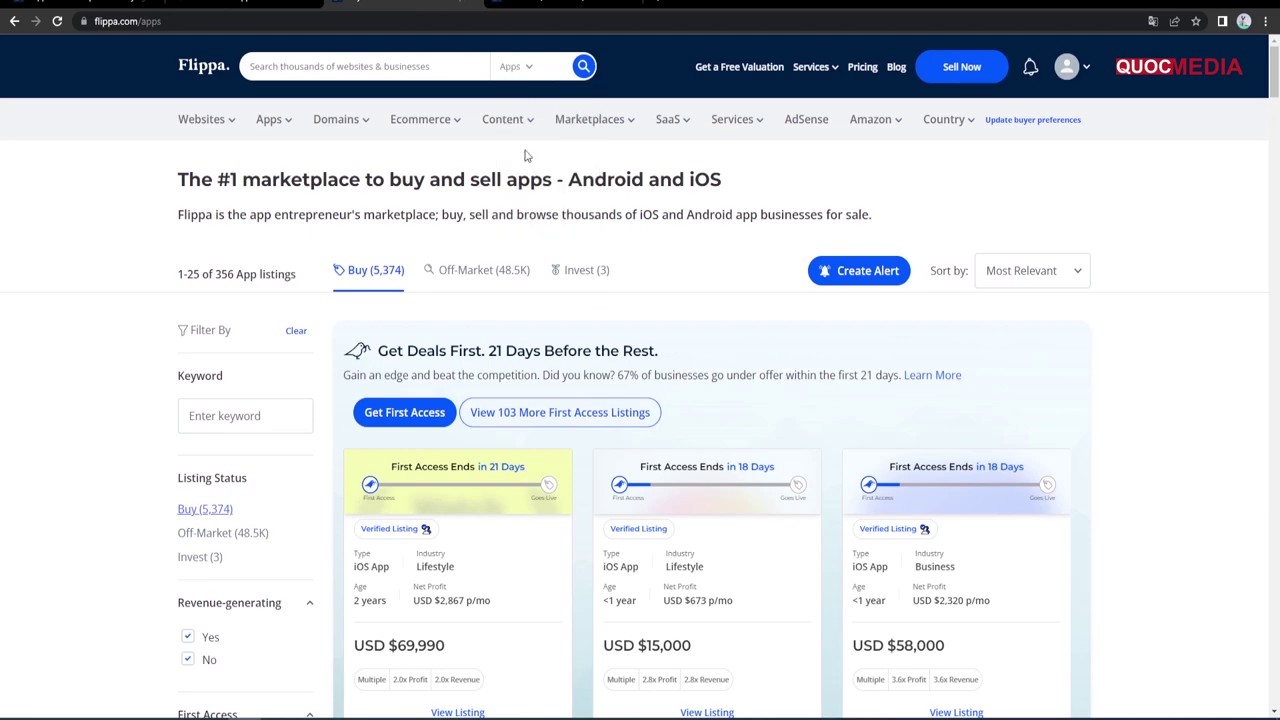
{"action": "left_click", "coordinate": [584, 72]}
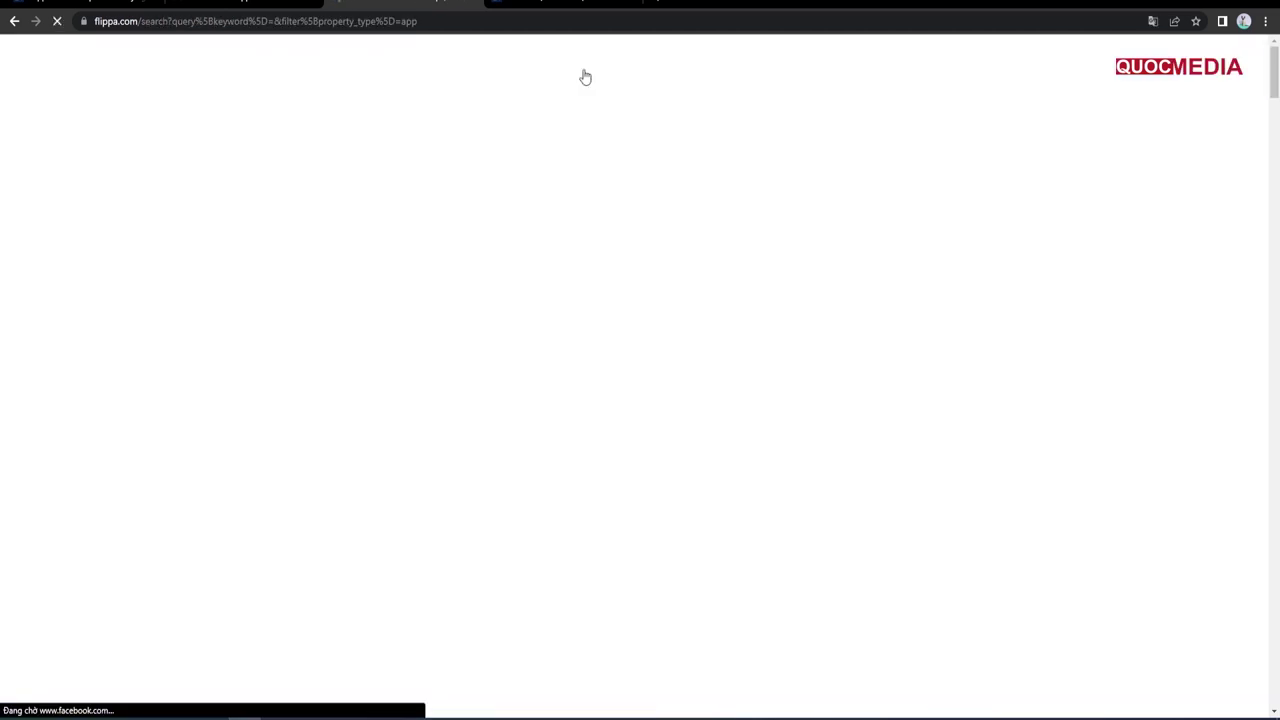
Step: Browse the app search results and switch to the AI Chat Bot – Ask Anything listing
{"action": "scroll", "coordinate": [300, 443], "scroll_direction": "down", "scroll_amount": 4}
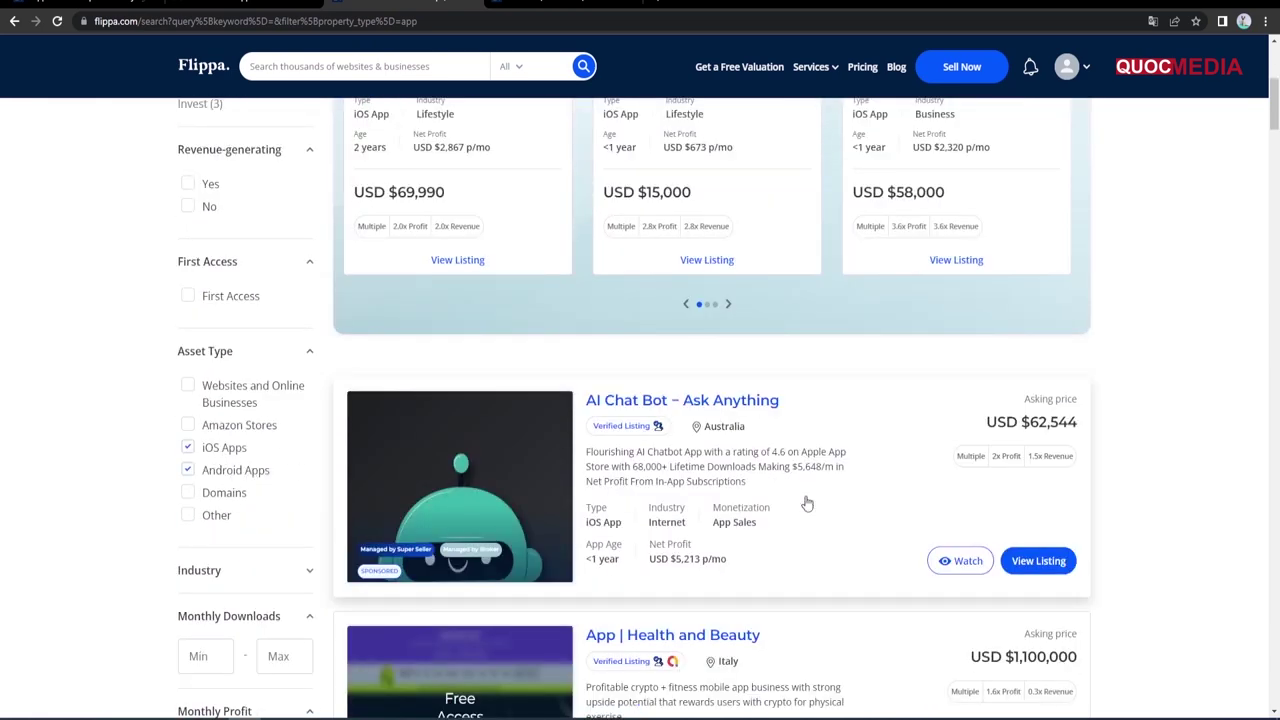
{"action": "scroll", "coordinate": [803, 503], "scroll_direction": "down", "scroll_amount": 1}
{"action": "right_click", "coordinate": [714, 331]}
{"action": "key", "text": "Escape"}
{"action": "scroll", "coordinate": [785, 417], "scroll_direction": "down", "scroll_amount": 2}
{"action": "scroll", "coordinate": [785, 417], "scroll_direction": "down", "scroll_amount": 1}
{"action": "key", "text": "ctrl+Tab"}
Step: Examine the AI Chat Bot listing's market insights, performance overview, financial statistics and included assets
{"action": "scroll", "coordinate": [564, 397], "scroll_direction": "down", "scroll_amount": 3}
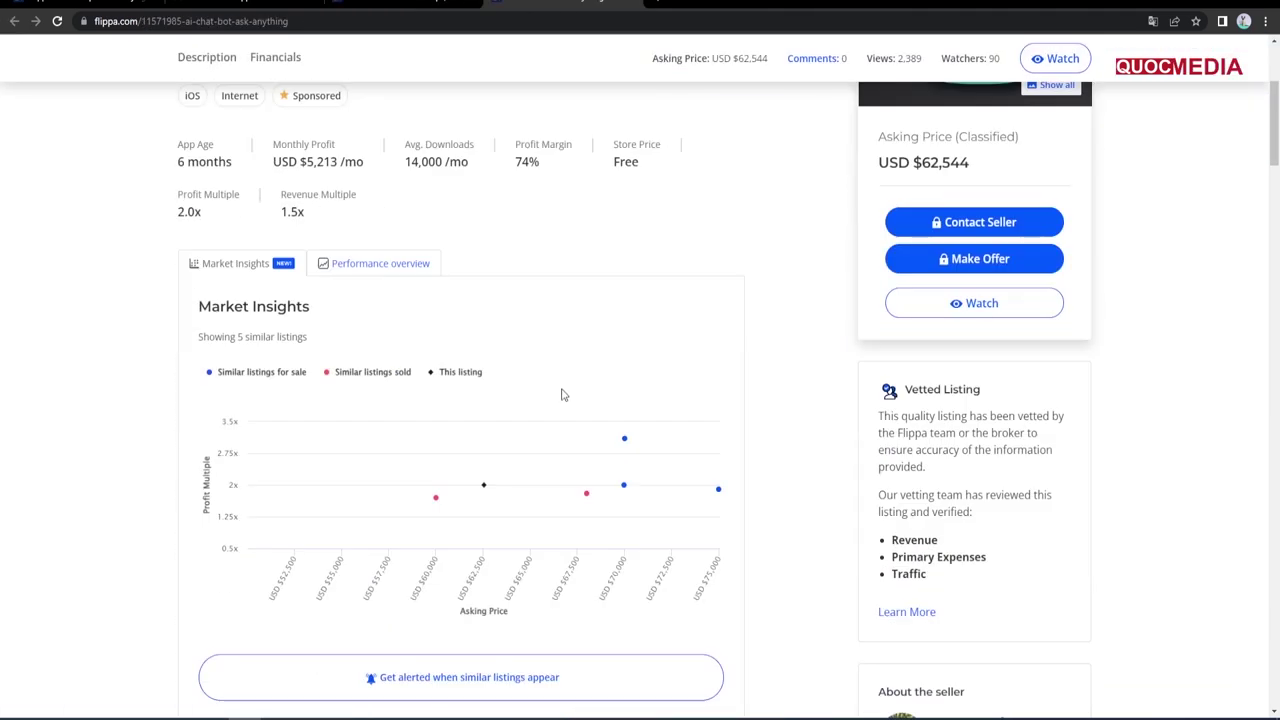
{"action": "mouse_move", "coordinate": [624, 444]}
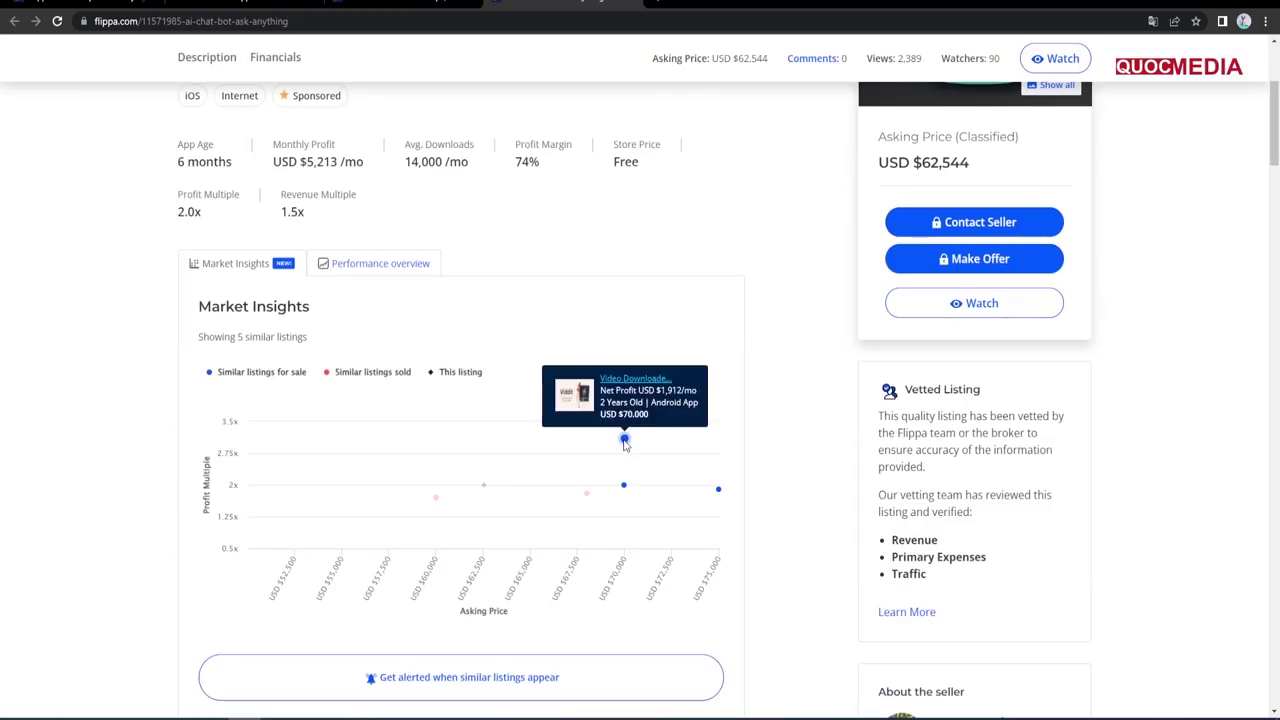
{"action": "left_click", "coordinate": [390, 270]}
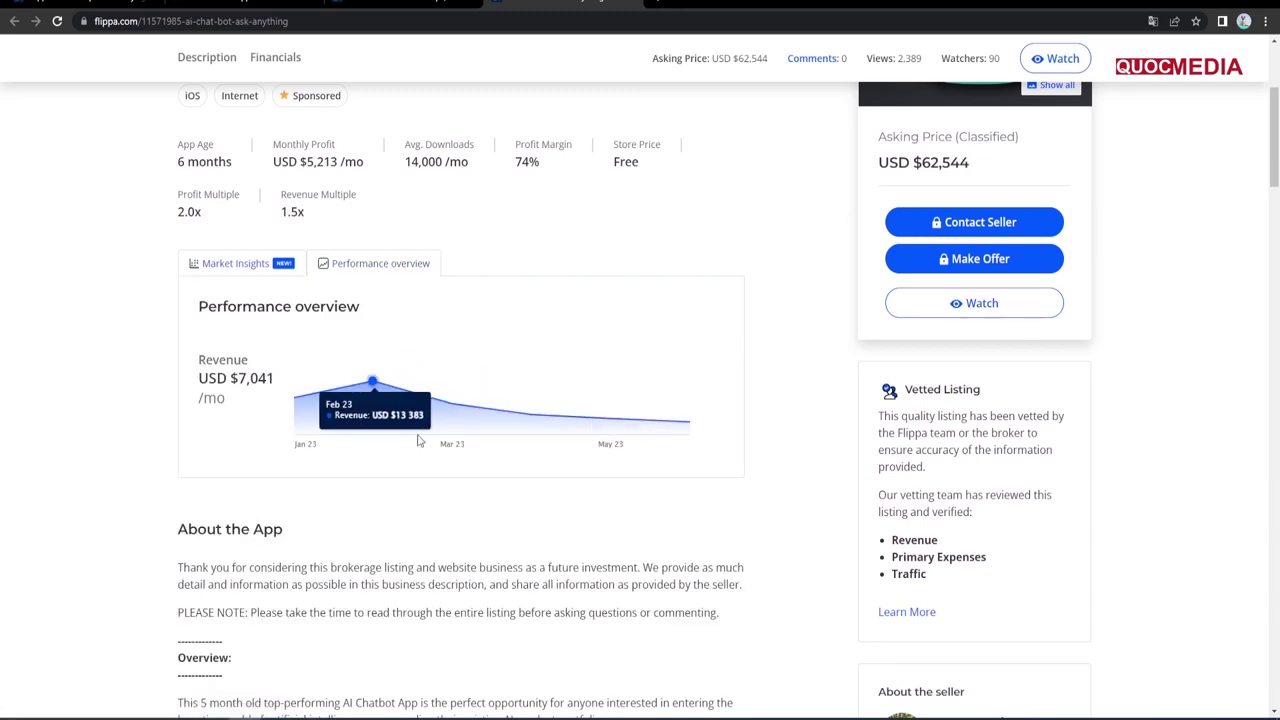
{"action": "scroll", "coordinate": [436, 452], "scroll_direction": "down", "scroll_amount": 12}
{"action": "scroll", "coordinate": [436, 455], "scroll_direction": "down", "scroll_amount": 1}
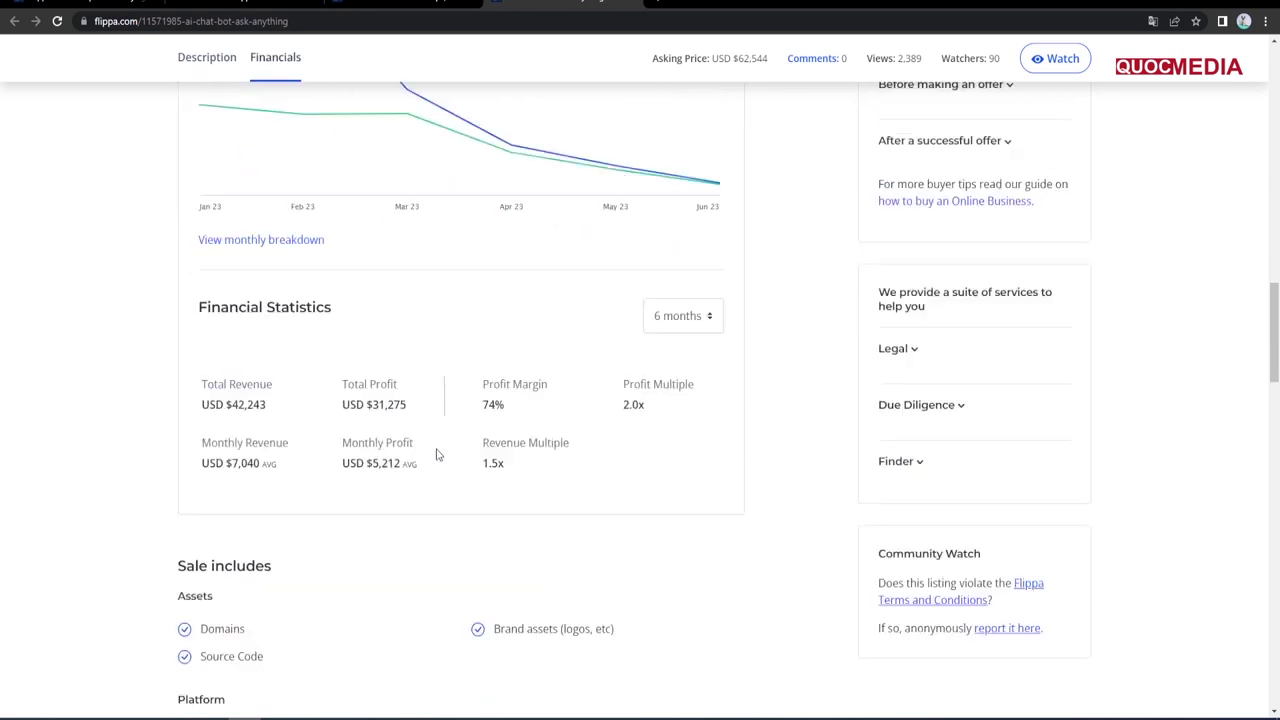
{"action": "scroll", "coordinate": [436, 455], "scroll_direction": "down", "scroll_amount": 2}
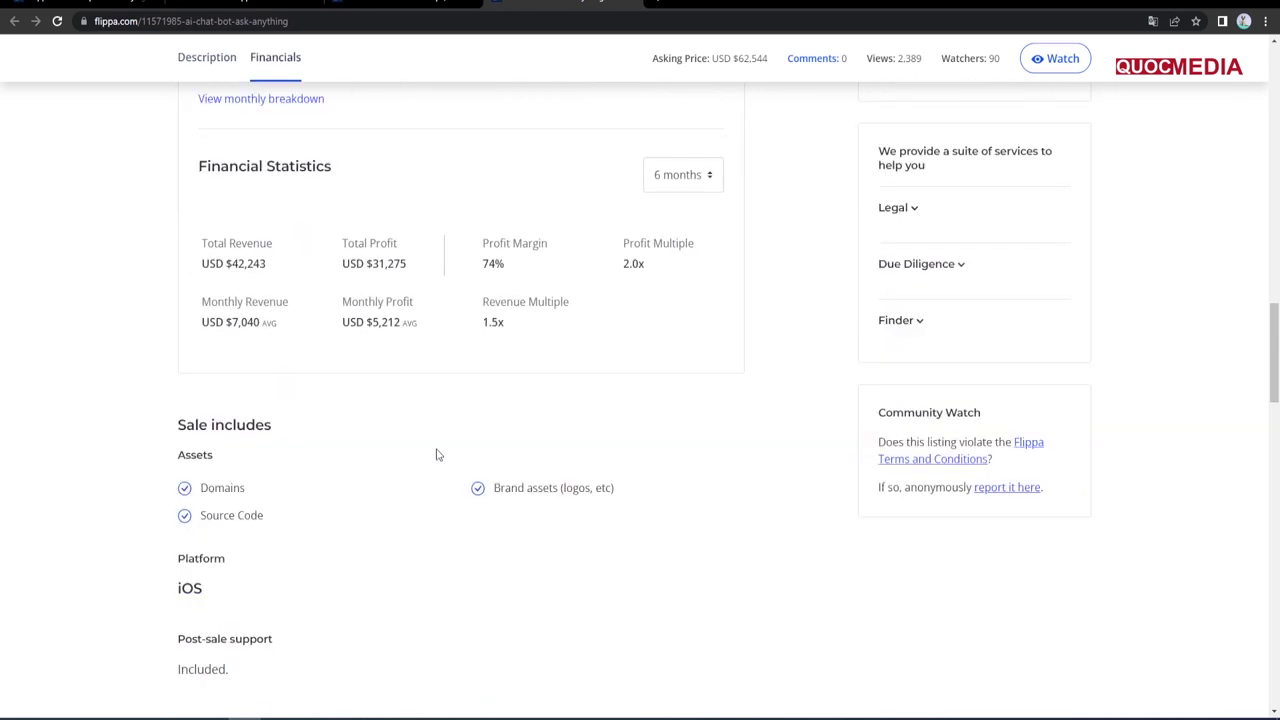
Step: Download the Chat-Geni-AI-Chatbot Revenue Proof PDF from the AI Chat Bot listing's attachments
{"action": "left_click_drag", "start_coordinate": [228, 520], "coordinate": [263, 518]}
{"action": "left_click", "coordinate": [332, 466]}
{"action": "scroll", "coordinate": [335, 505], "scroll_direction": "down", "scroll_amount": 4}
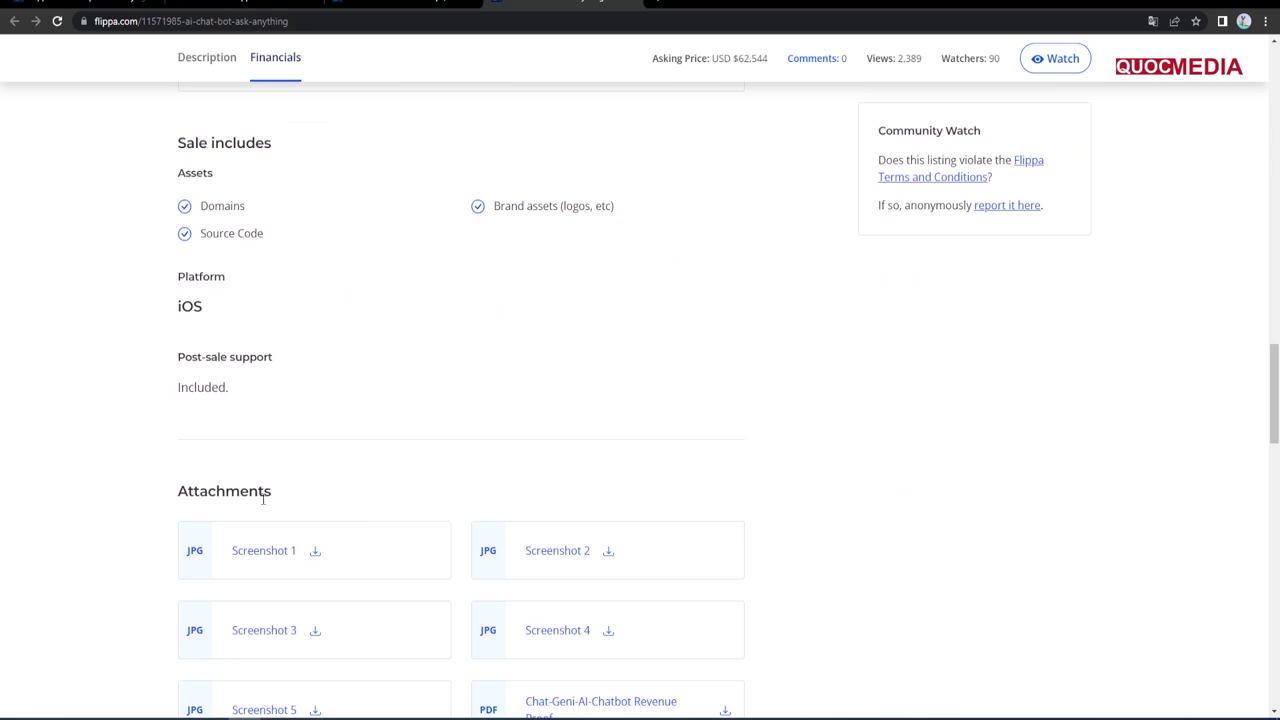
{"action": "scroll", "coordinate": [329, 537], "scroll_direction": "down", "scroll_amount": 3}
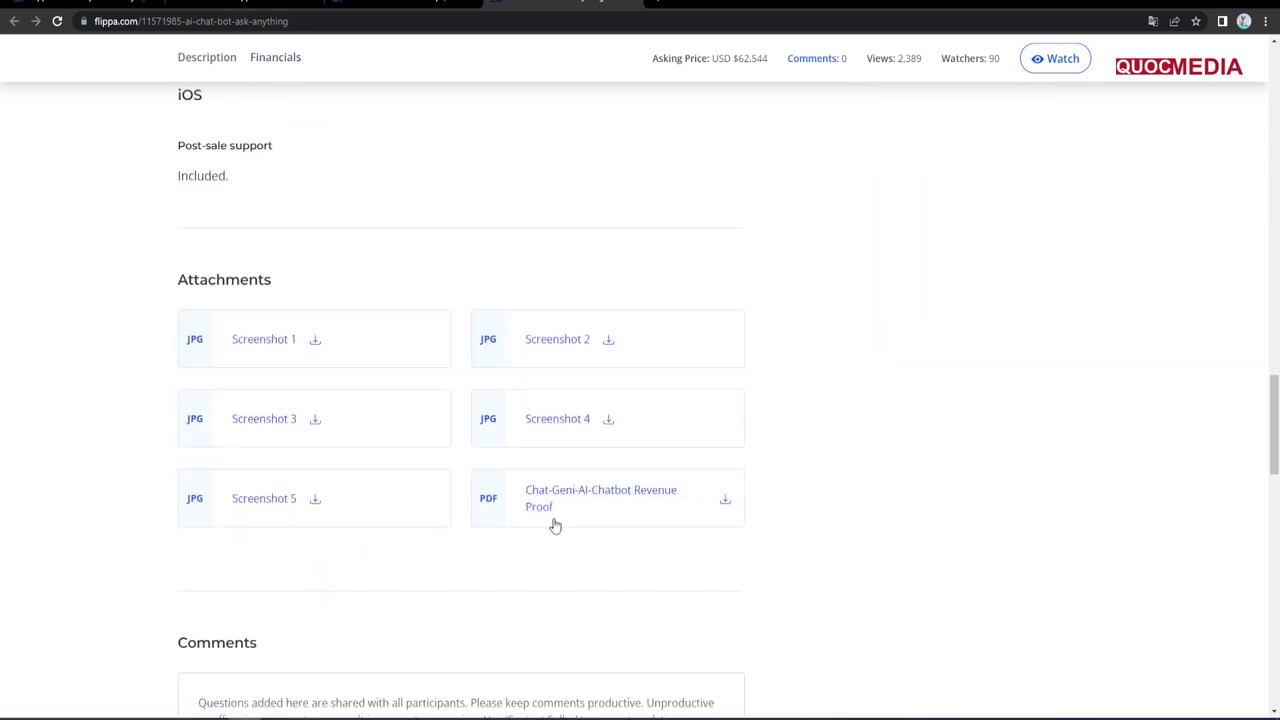
{"action": "left_click", "coordinate": [589, 499]}
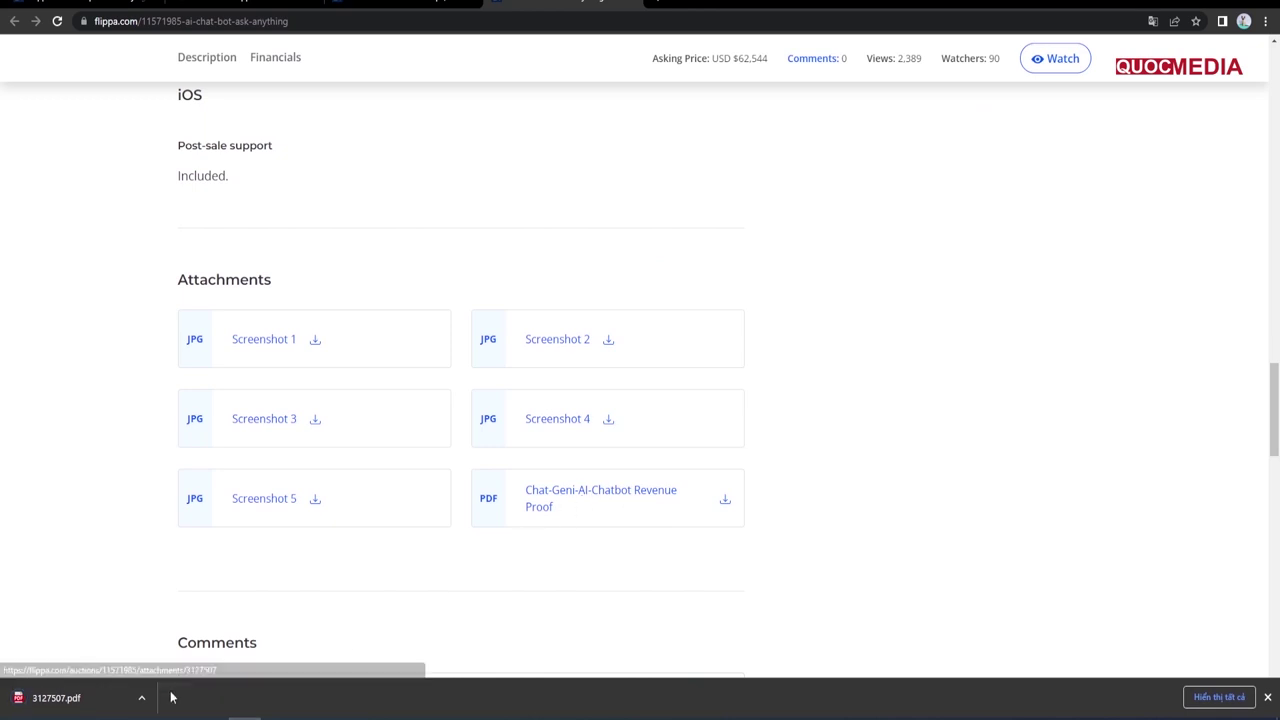
Step: Open the downloaded 3127507.pdf from its folder and decline the offer to import browsing data
{"action": "left_click", "coordinate": [141, 697]}
{"action": "left_click", "coordinate": [172, 651]}
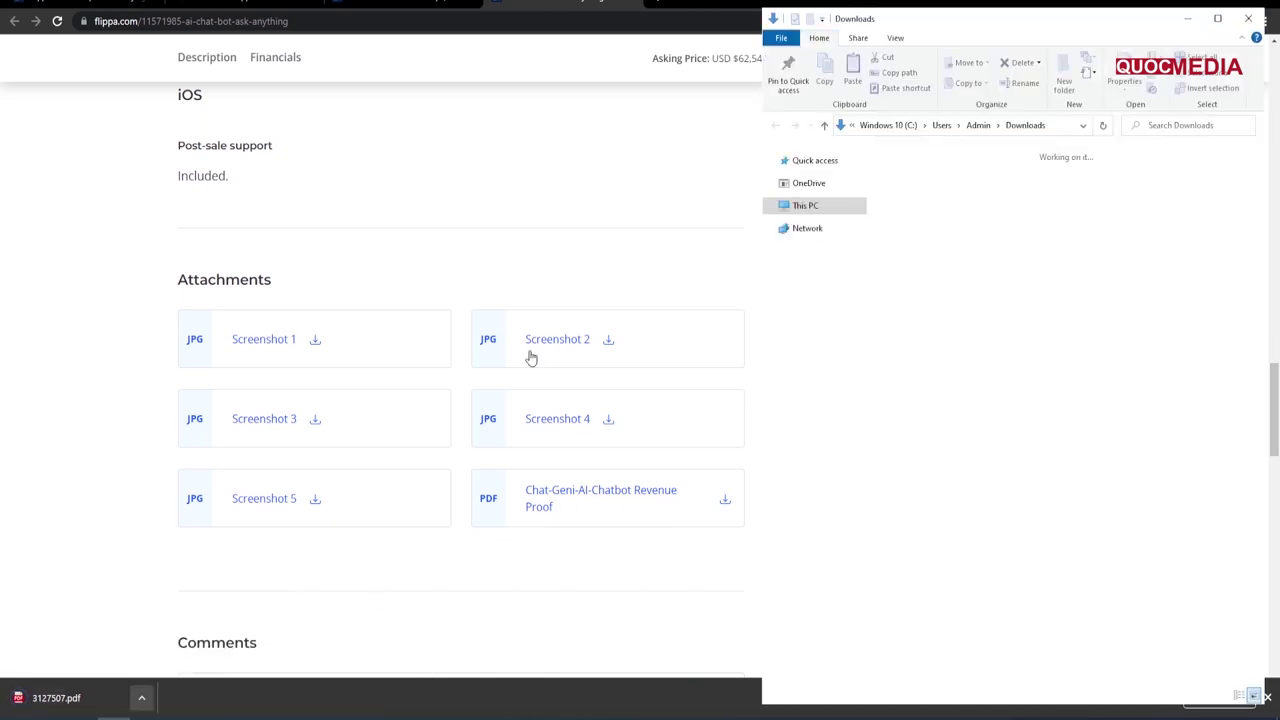
{"action": "double_click", "coordinate": [916, 208]}
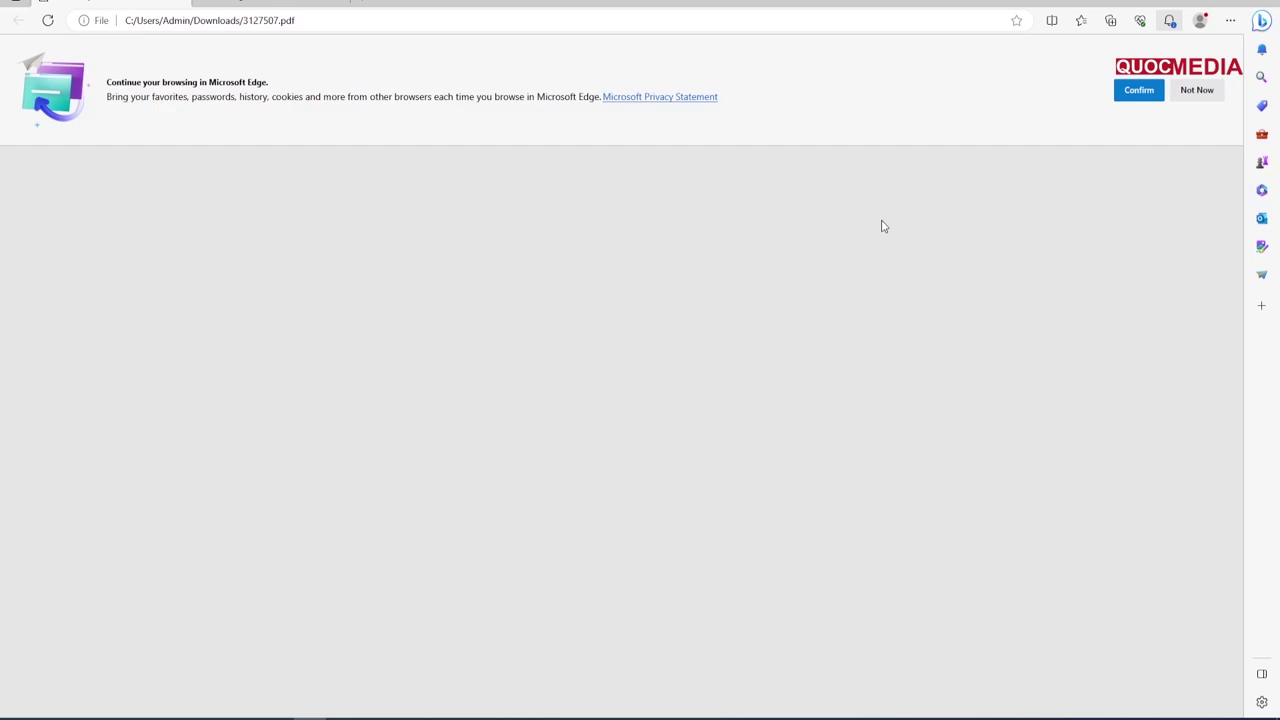
{"action": "left_click", "coordinate": [1196, 91]}
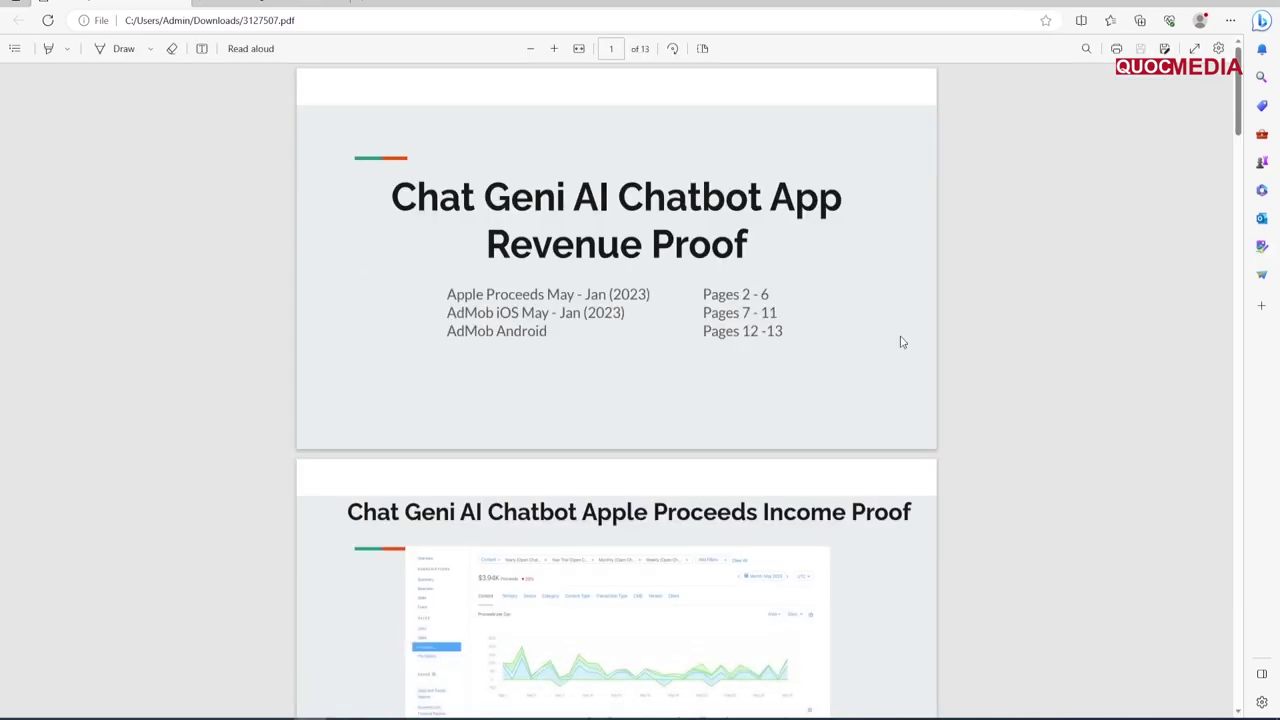
Step: Examine the Apple proceeds and AdMob iOS income charts in the revenue proof PDF
{"action": "scroll", "coordinate": [754, 309], "scroll_direction": "down", "scroll_amount": 4}
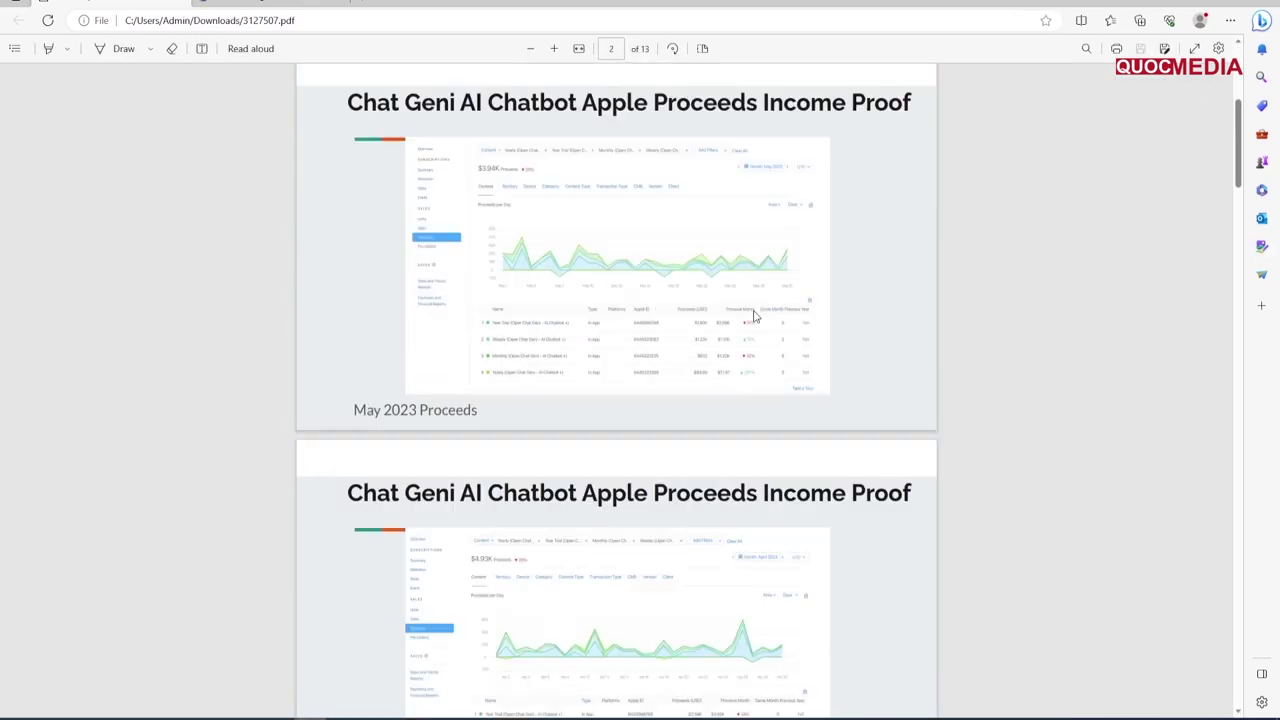
{"action": "scroll", "coordinate": [754, 316], "scroll_direction": "down", "scroll_amount": 11}
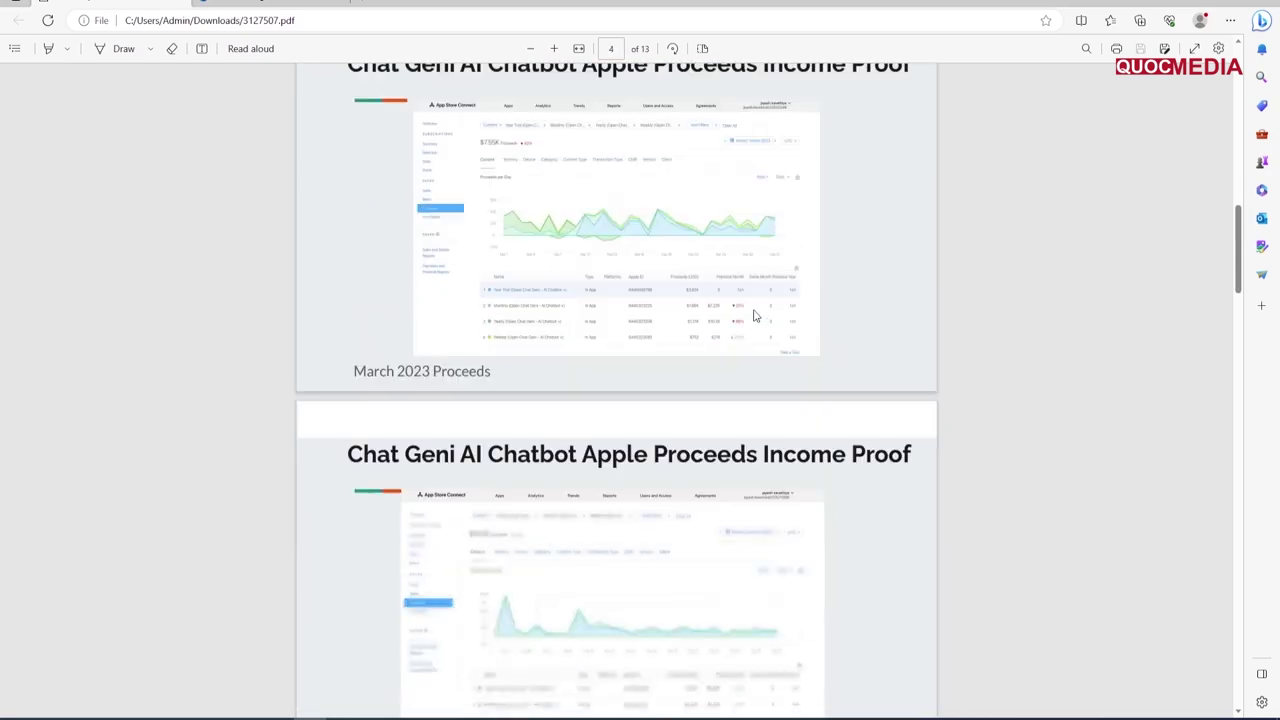
{"action": "scroll", "coordinate": [754, 316], "scroll_direction": "down", "scroll_amount": 9}
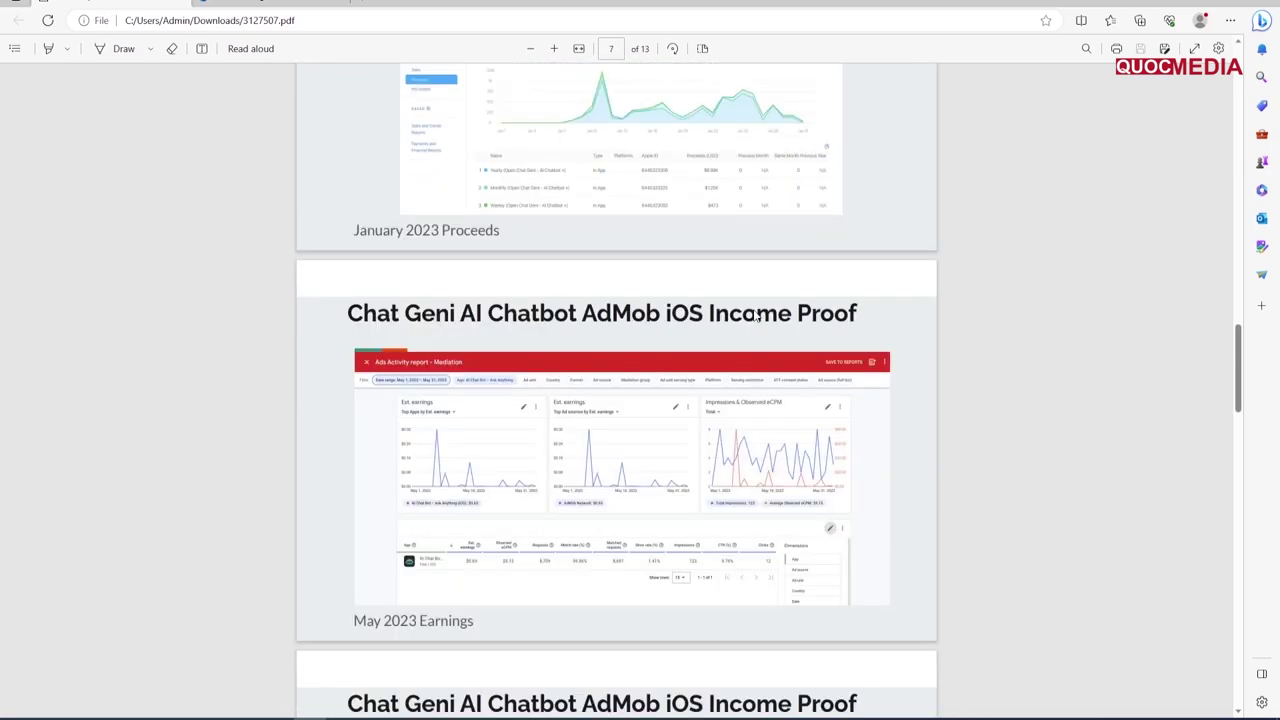
{"action": "scroll", "coordinate": [756, 316], "scroll_direction": "down", "scroll_amount": 2}
{"action": "scroll", "coordinate": [724, 288], "scroll_direction": "up", "scroll_amount": 3, "text": "ctrl"}
{"action": "scroll", "coordinate": [718, 288], "scroll_direction": "up", "scroll_amount": 1, "text": "ctrl"}
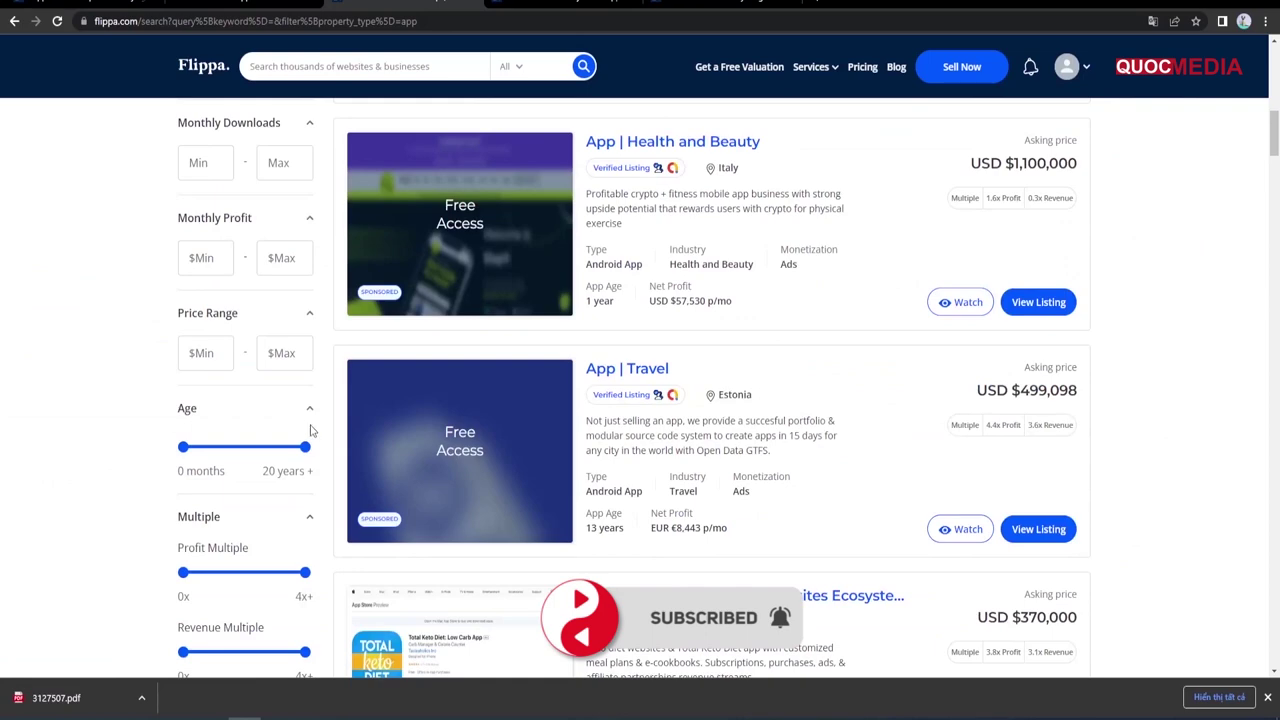
Step: Limit the Flippa search results to Android apps and check the asking price and multiples of the Video Downloader for Reddit listing
{"action": "scroll", "coordinate": [305, 433], "scroll_direction": "up", "scroll_amount": 3}
{"action": "left_click", "coordinate": [188, 308]}
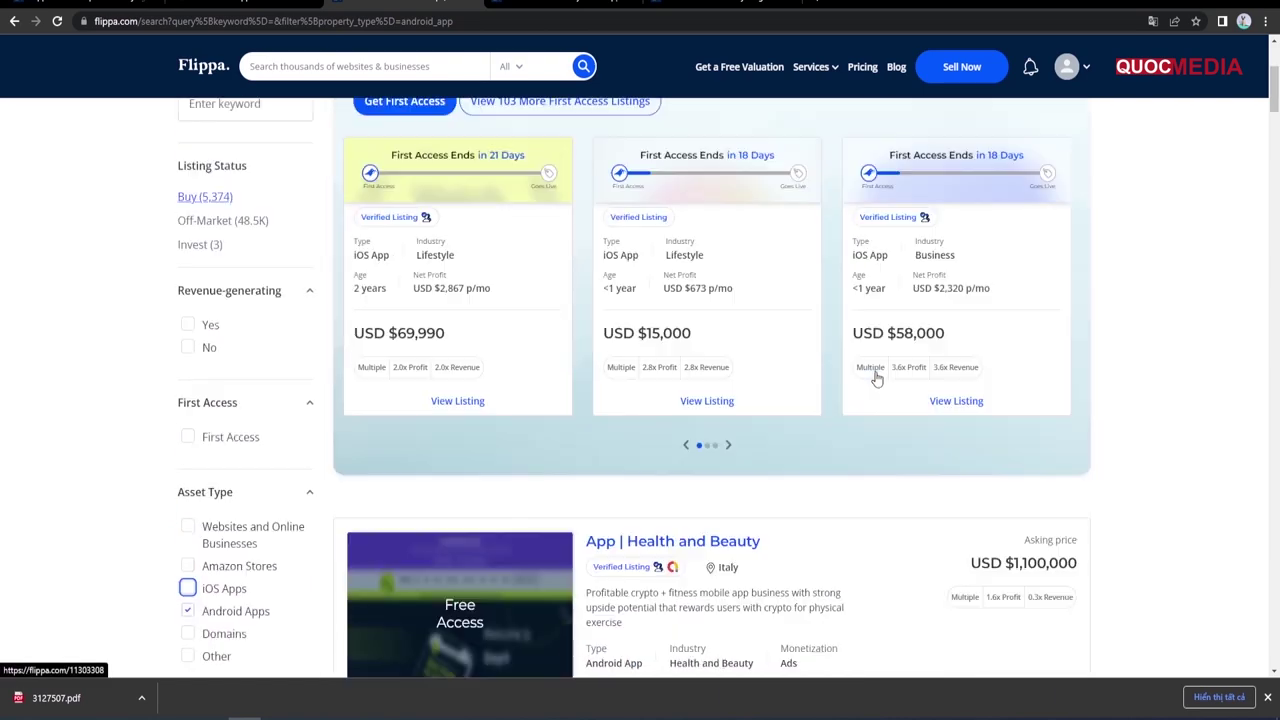
{"action": "scroll", "coordinate": [877, 379], "scroll_direction": "down", "scroll_amount": 10}
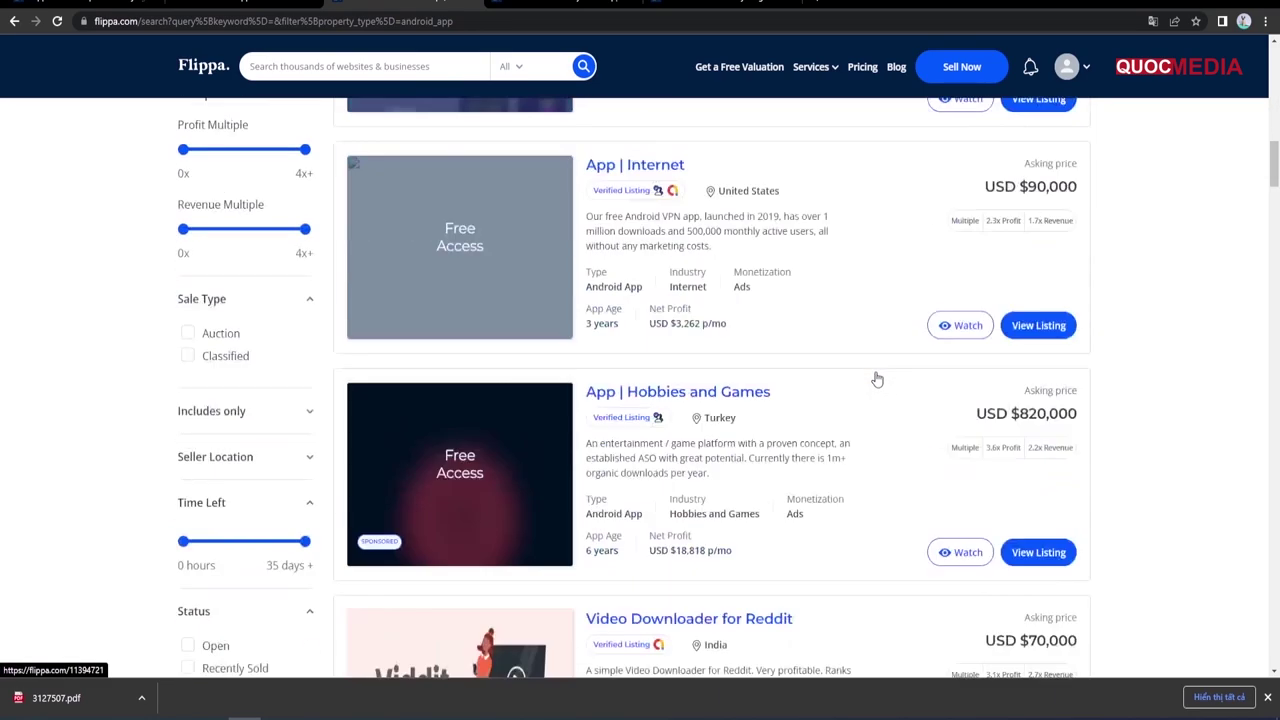
{"action": "scroll", "coordinate": [877, 379], "scroll_direction": "down", "scroll_amount": 2}
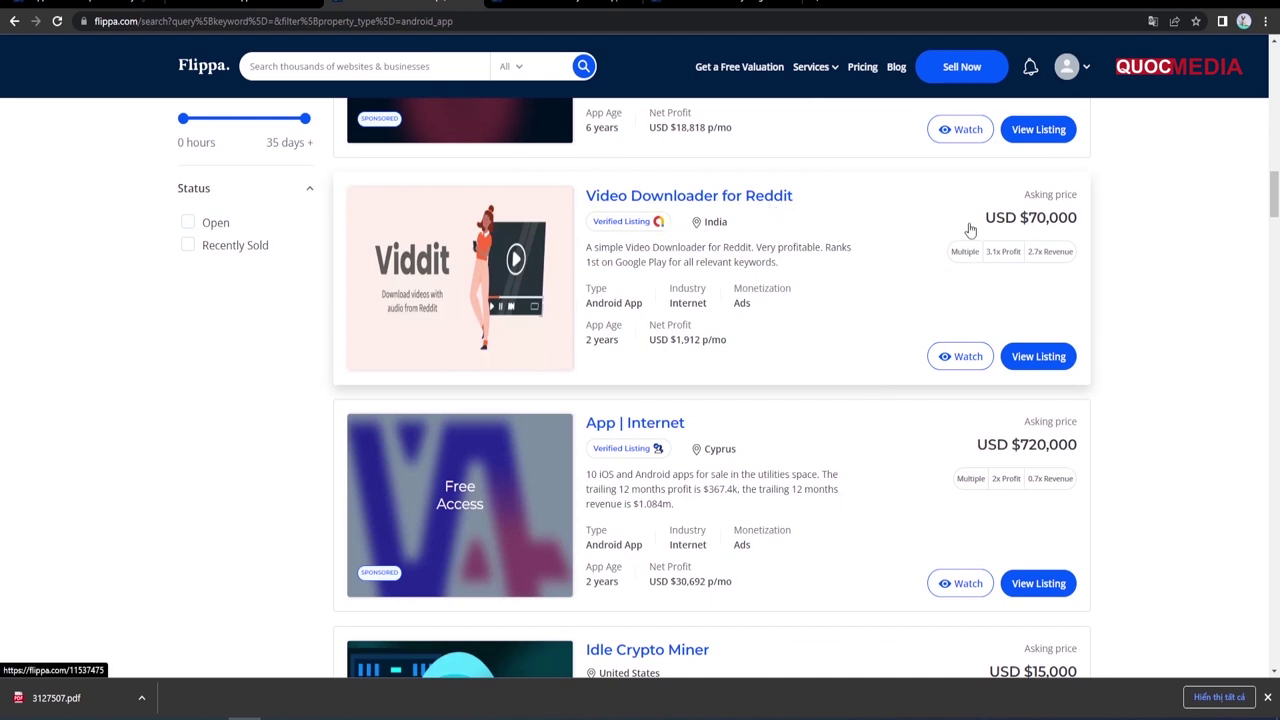
{"action": "left_click_drag", "start_coordinate": [1026, 230], "coordinate": [1080, 222]}
{"action": "left_click", "coordinate": [1094, 289]}
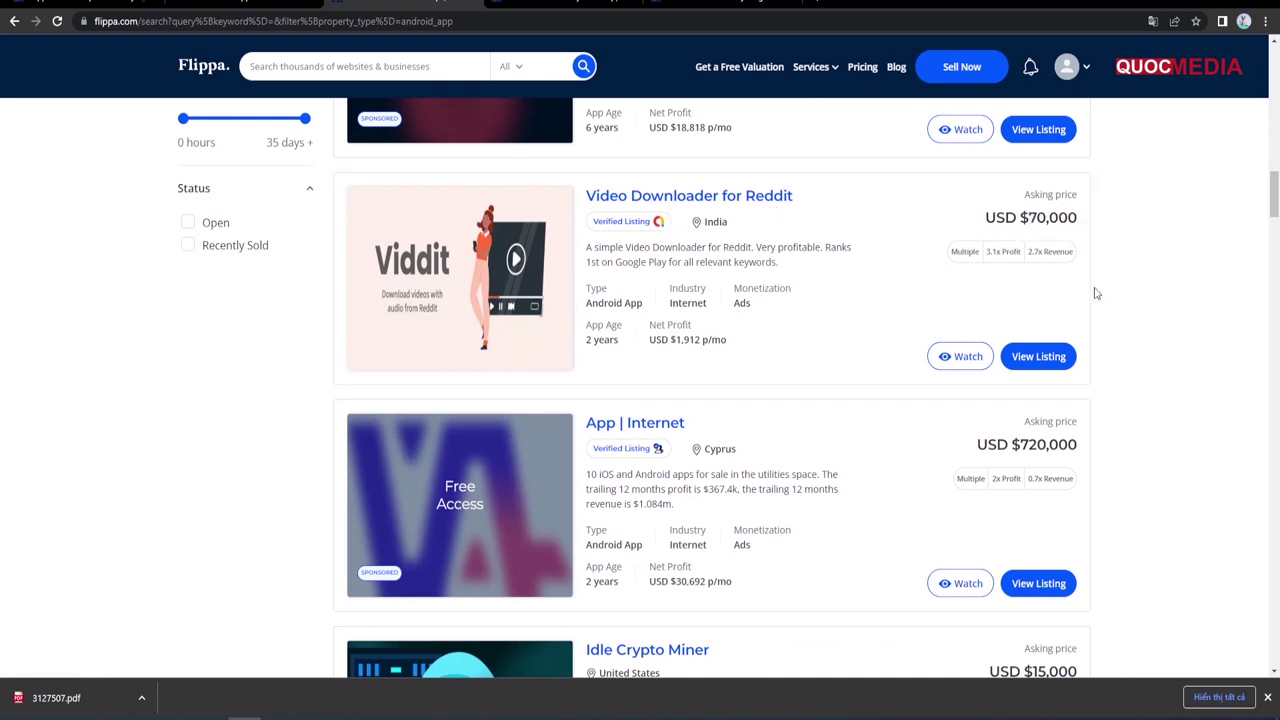
{"action": "mouse_move", "coordinate": [987, 257]}
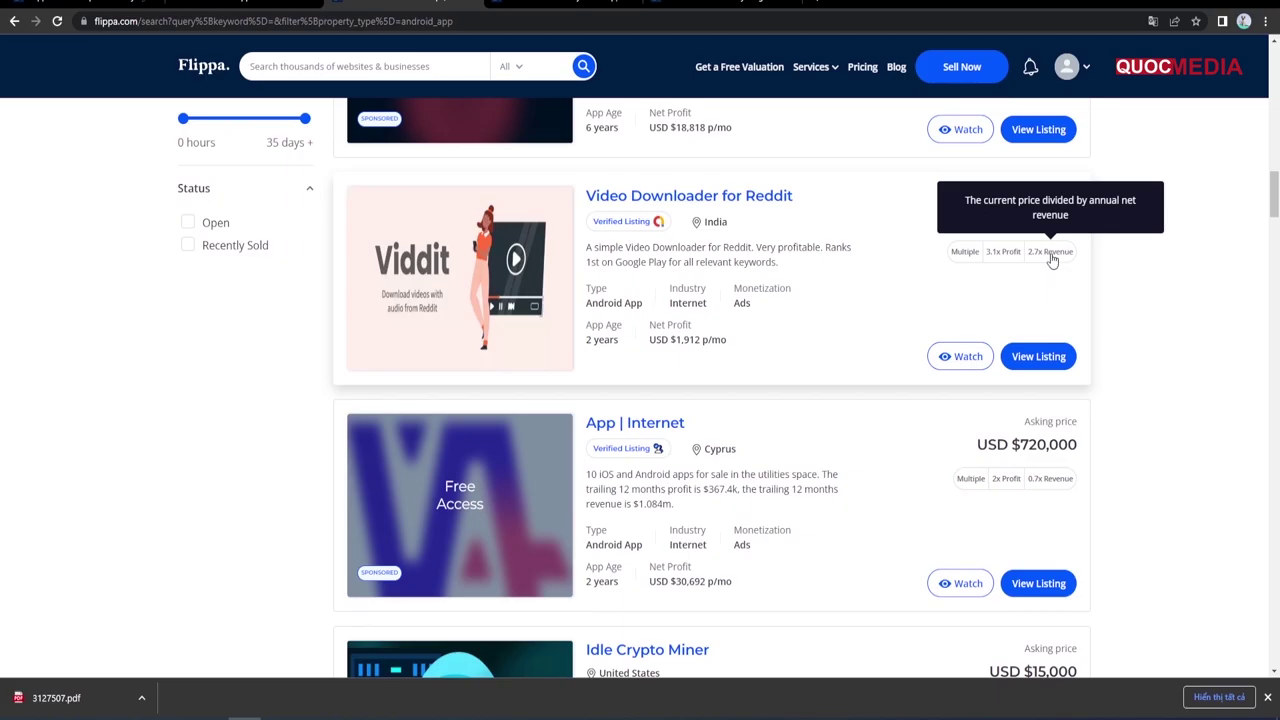
{"action": "scroll", "coordinate": [793, 378], "scroll_direction": "down", "scroll_amount": 6}
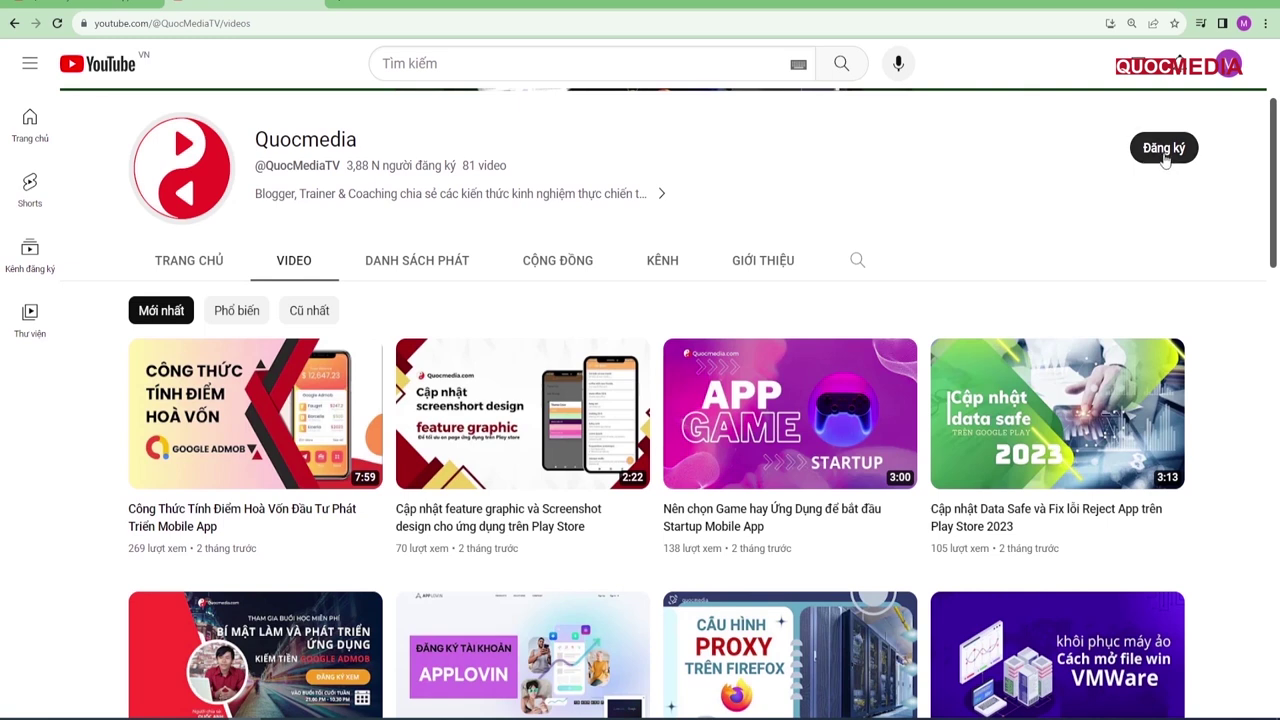
Step: Subscribe to the Quocmedia channel on YouTube and turn on all notifications
{"action": "left_click", "coordinate": [1163, 150]}
{"action": "left_click", "coordinate": [1163, 152]}
{"action": "left_click", "coordinate": [1163, 188]}
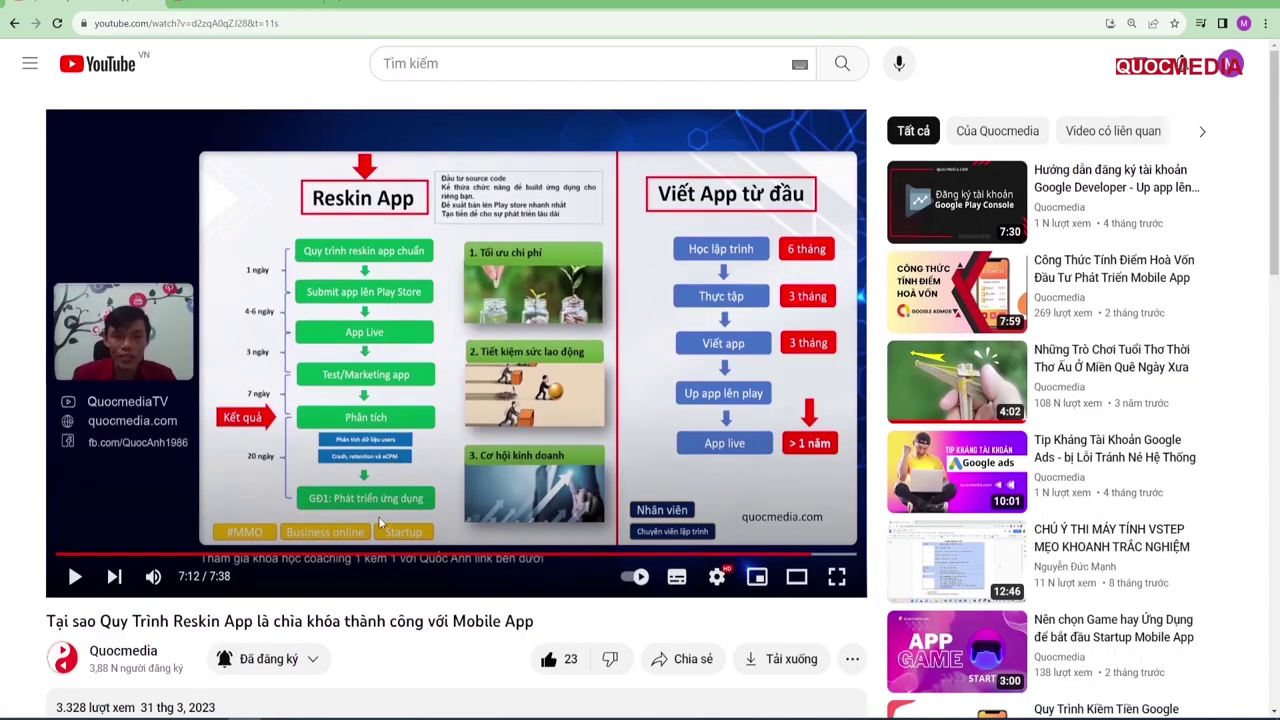
Step: Open the app.quocmedia.com link from the Reskin App video's description and view the free online class page
{"action": "scroll", "coordinate": [94, 461], "scroll_direction": "down", "scroll_amount": 3}
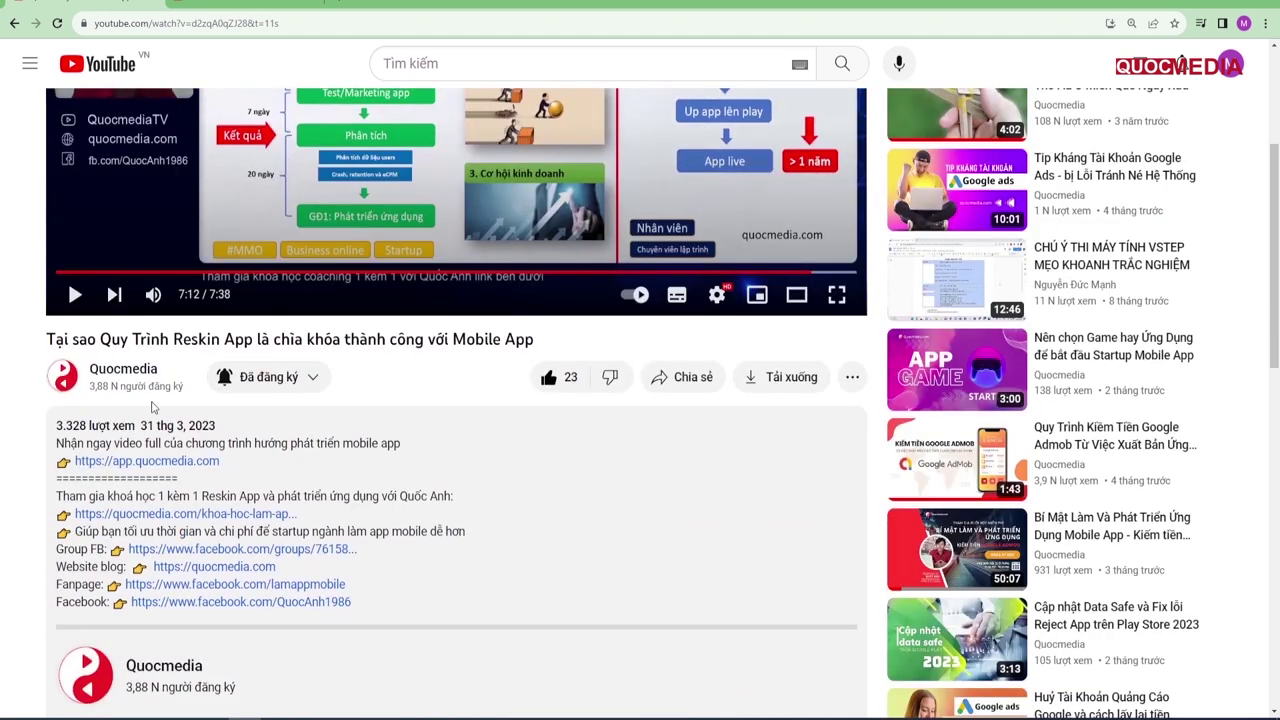
{"action": "scroll", "coordinate": [380, 530], "scroll_direction": "down", "scroll_amount": 1}
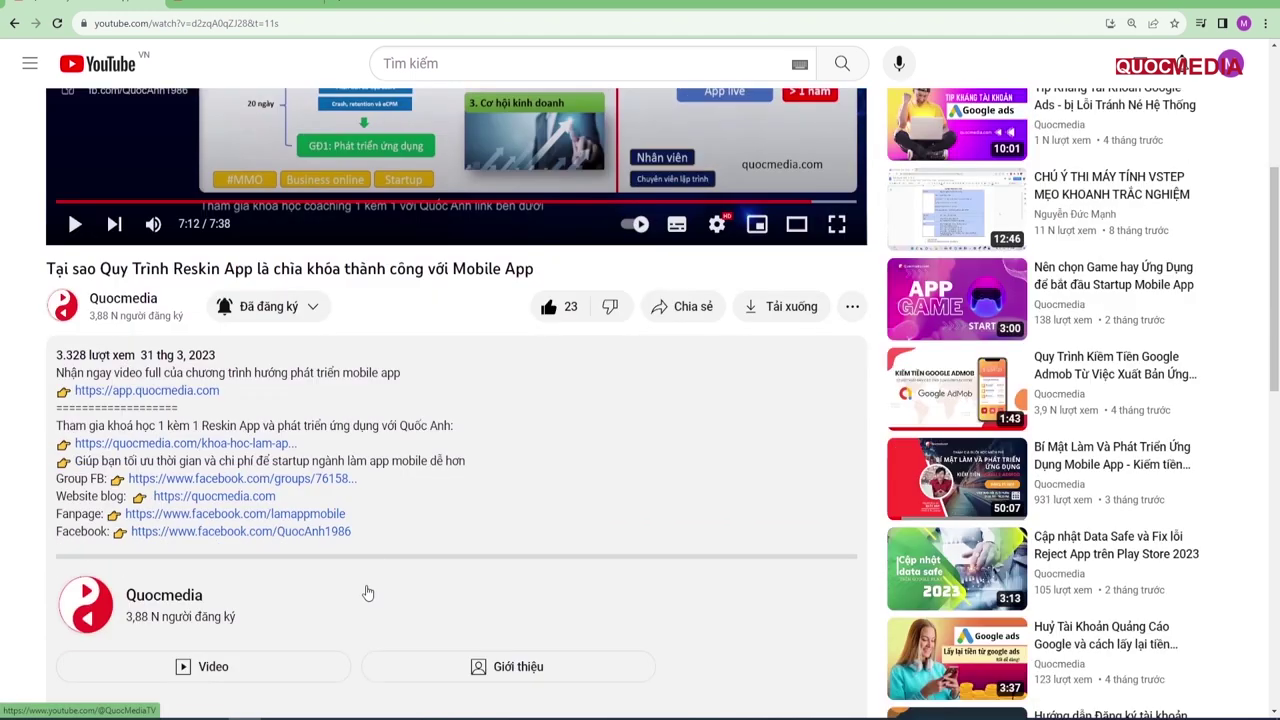
{"action": "scroll", "coordinate": [368, 594], "scroll_direction": "up", "scroll_amount": 1}
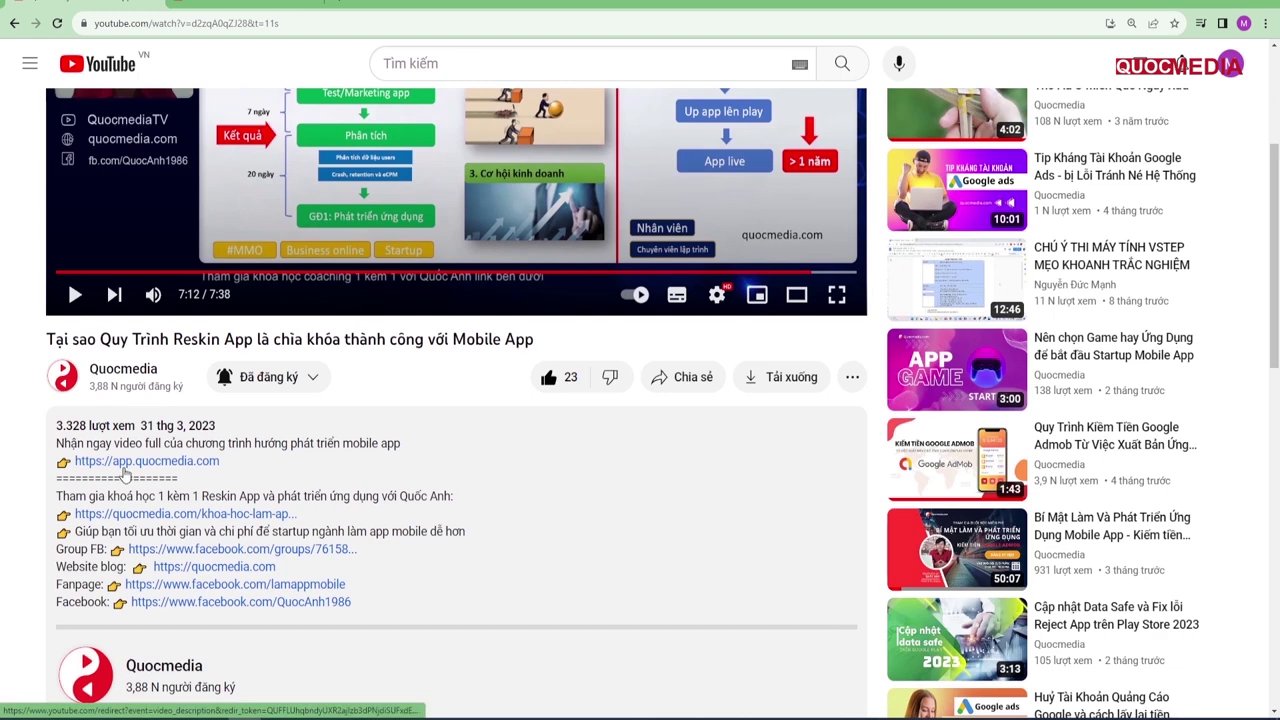
{"action": "left_click", "coordinate": [156, 462]}
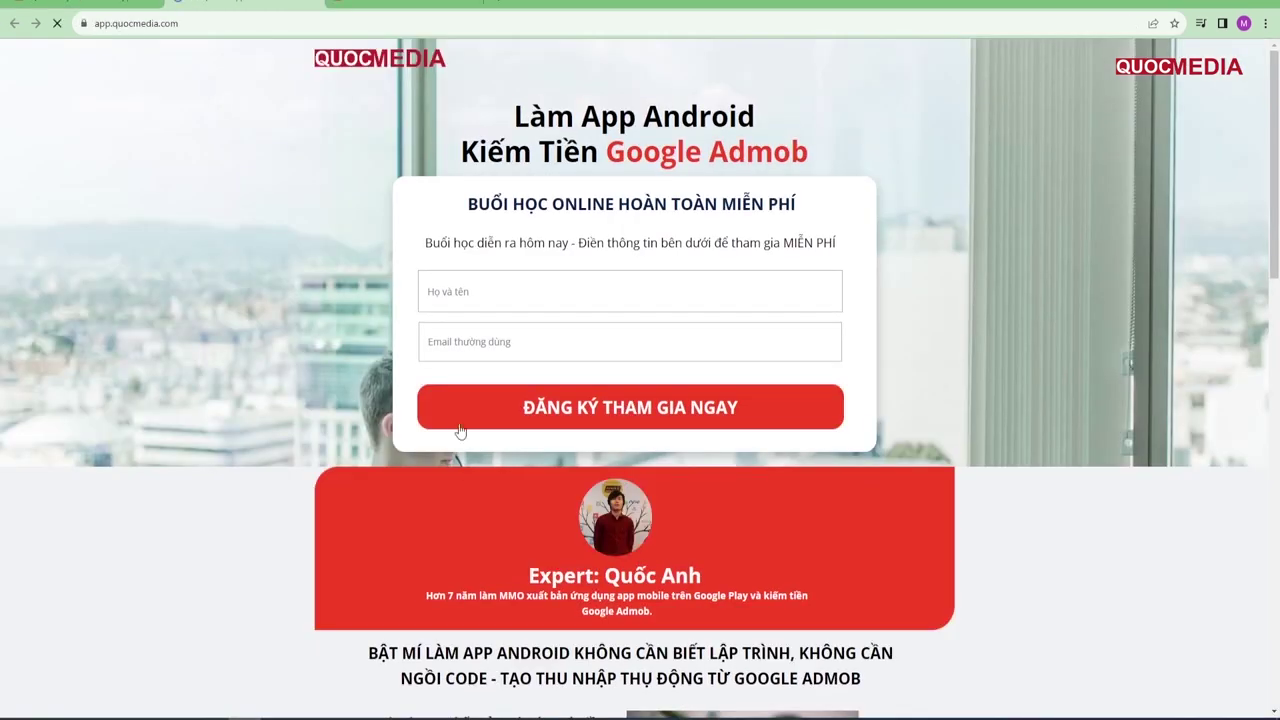
{"action": "scroll", "coordinate": [486, 430], "scroll_direction": "down", "scroll_amount": 1}
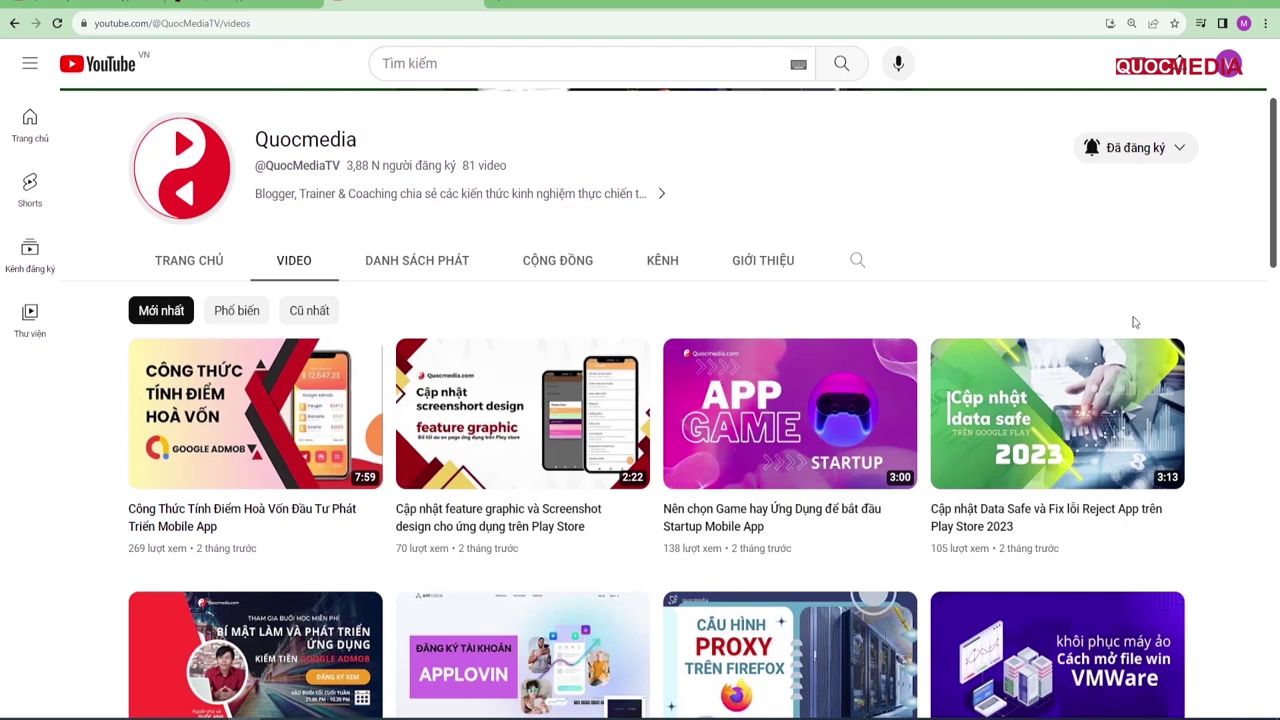
{"action": "mouse_move", "coordinate": [1274, 262]}
{"action": "left_mouse_down"}
{"action": "mouse_move", "coordinate": [1274, 326]}
{"action": "mouse_move", "coordinate": [1274, 252]}
{"action": "left_mouse_up"}
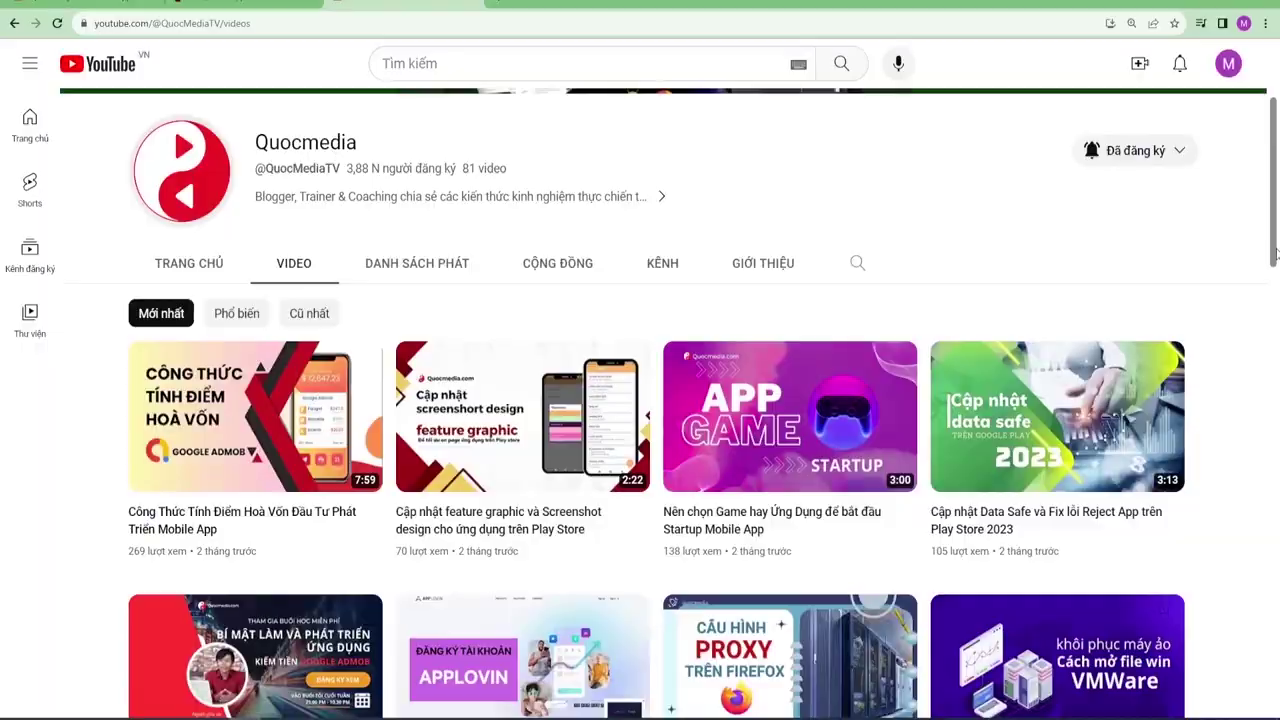